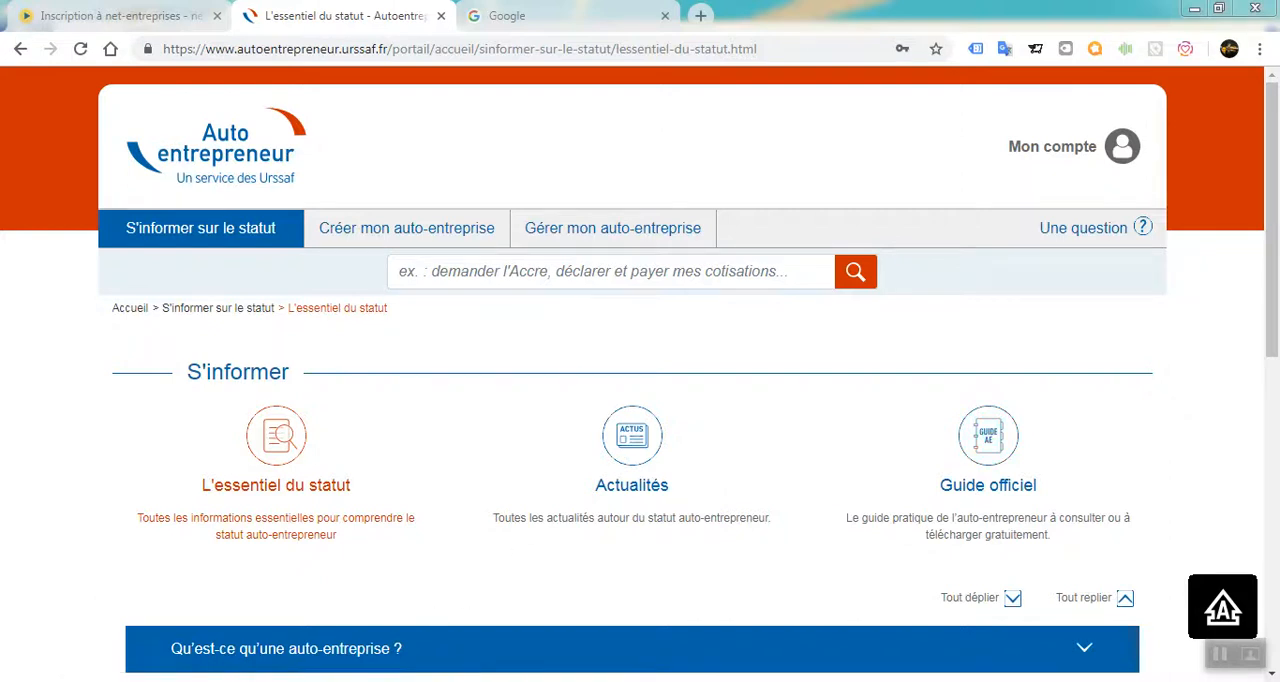
Check the turnover ceiling and tolerance notes in the WordPad document, and return to the browser.
key(alt+Tab)
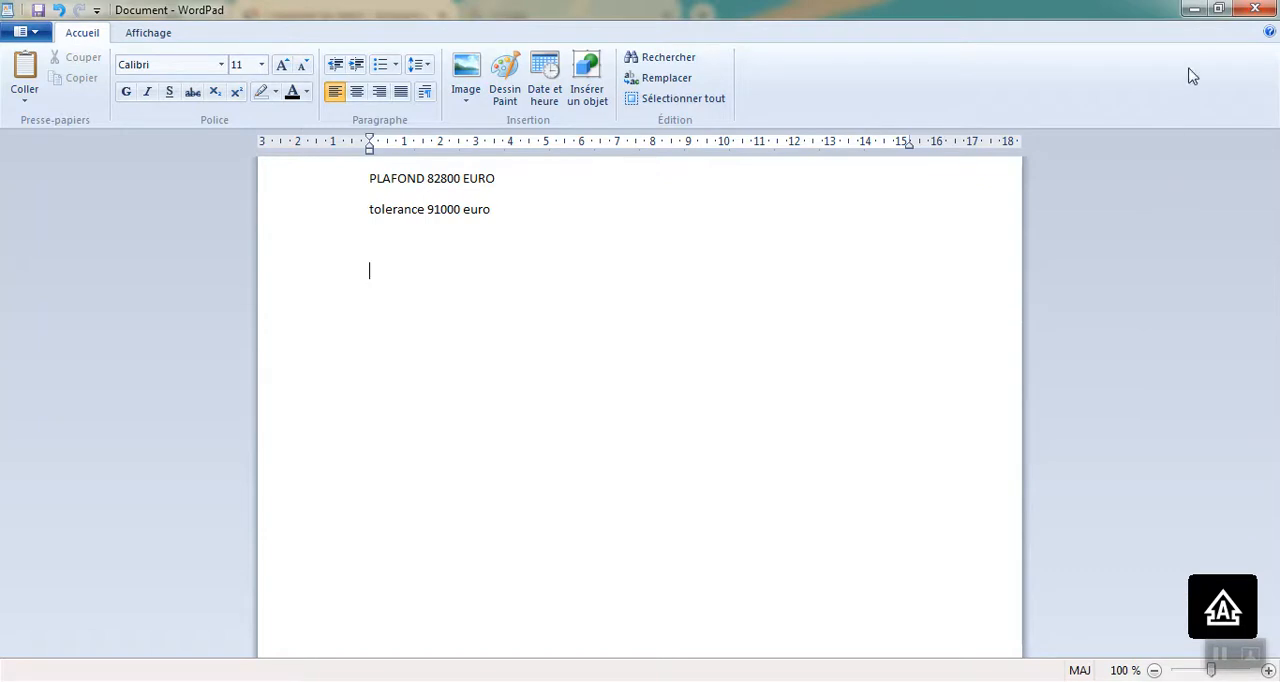
click(1192, 12)
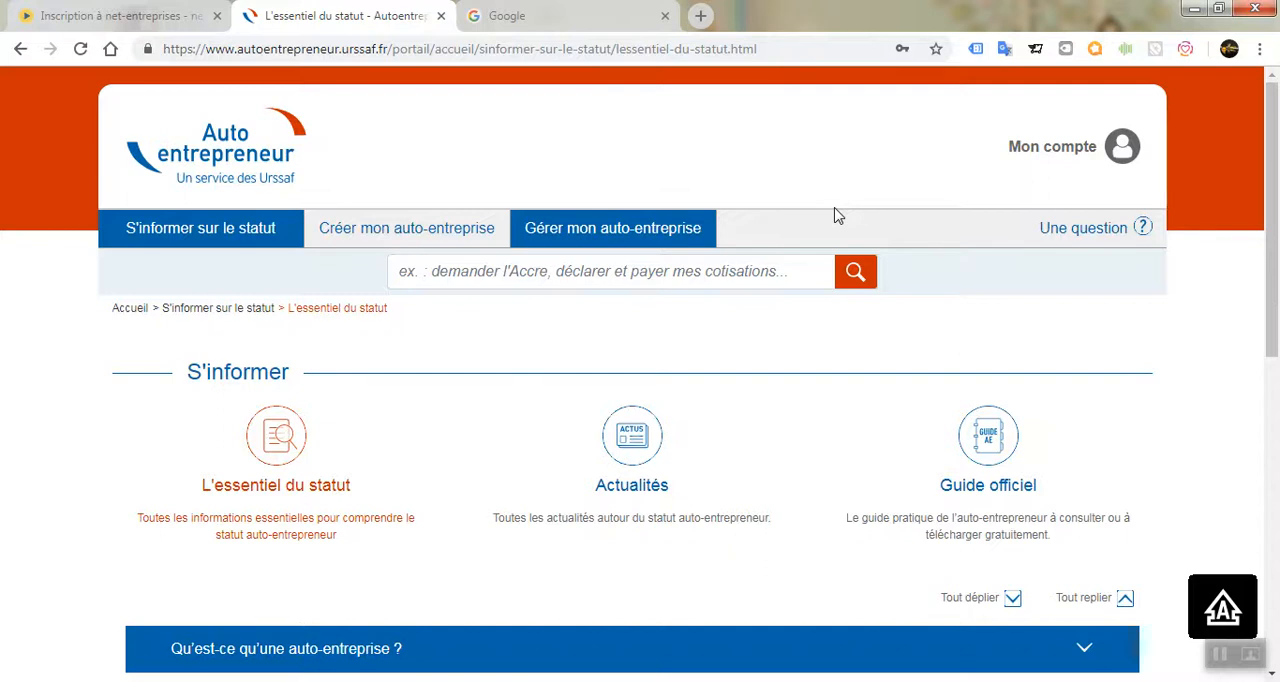
Search Google for "auto entrepreneur" and open the official Urssaf Auto-entrepreneur website.
click(533, 10)
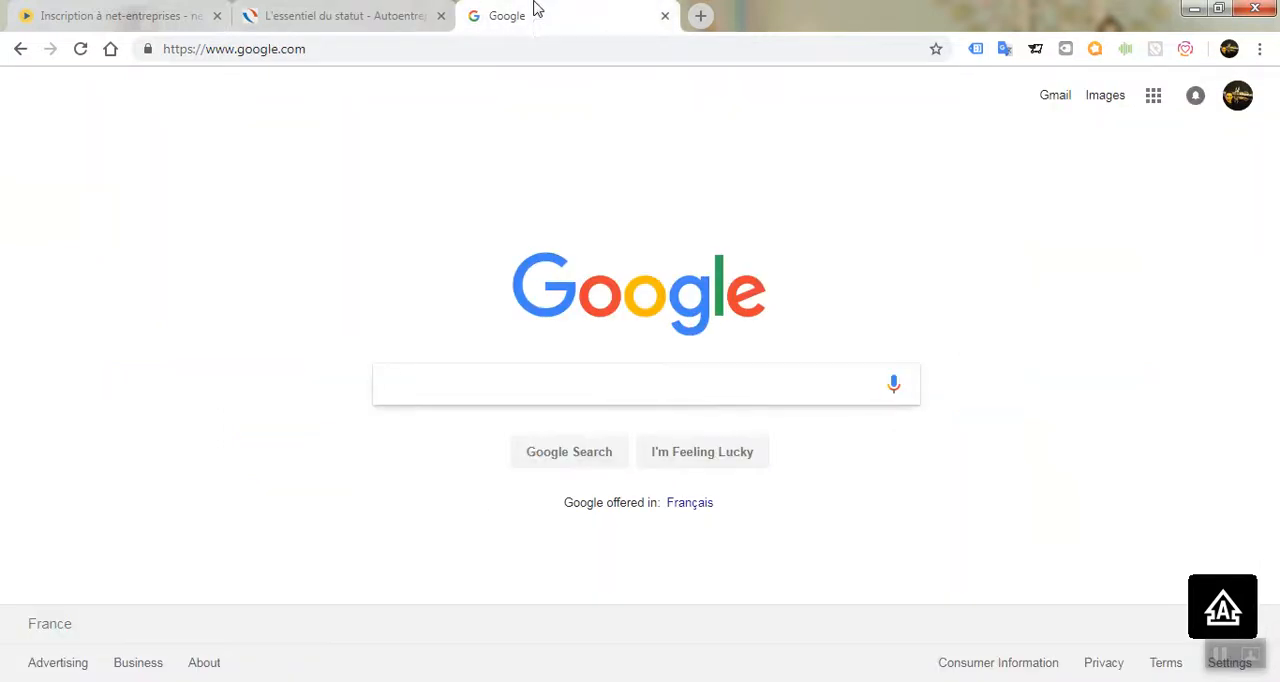
text(AUTO)
key(Down)
key(Return)
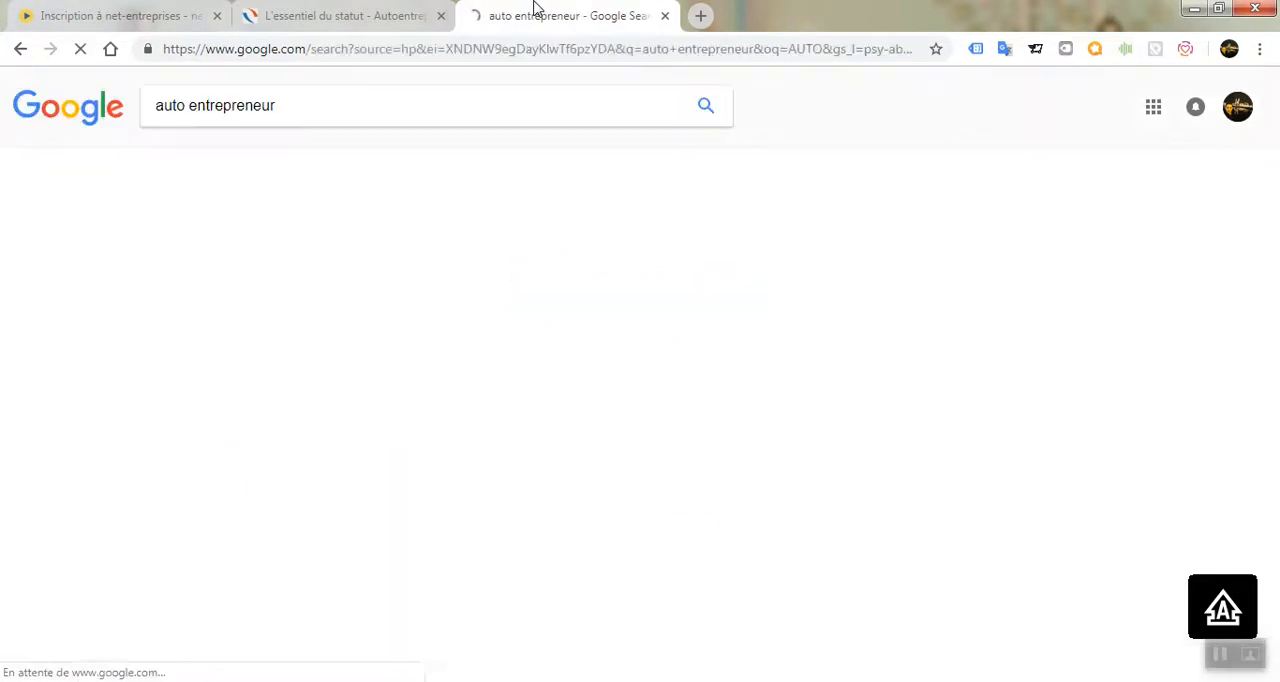
click(245, 243)
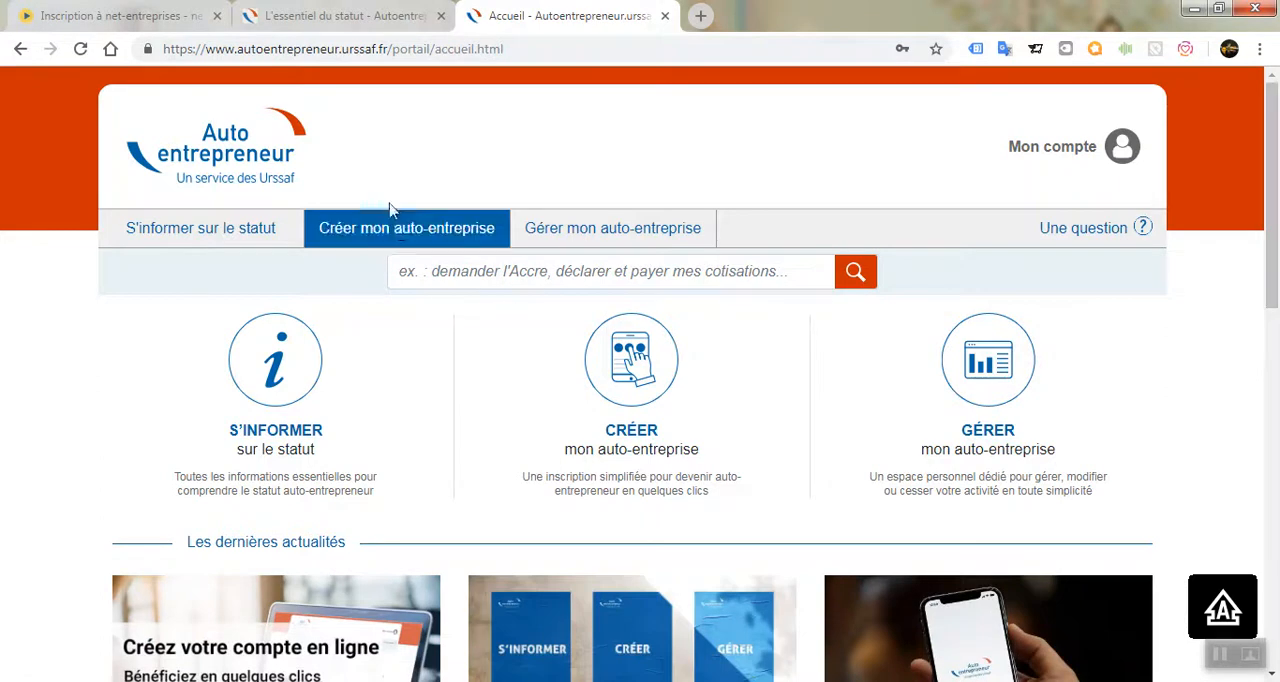
Open the start-of-activity declaration form from the site's section for creating an auto-entreprise.
click(413, 238)
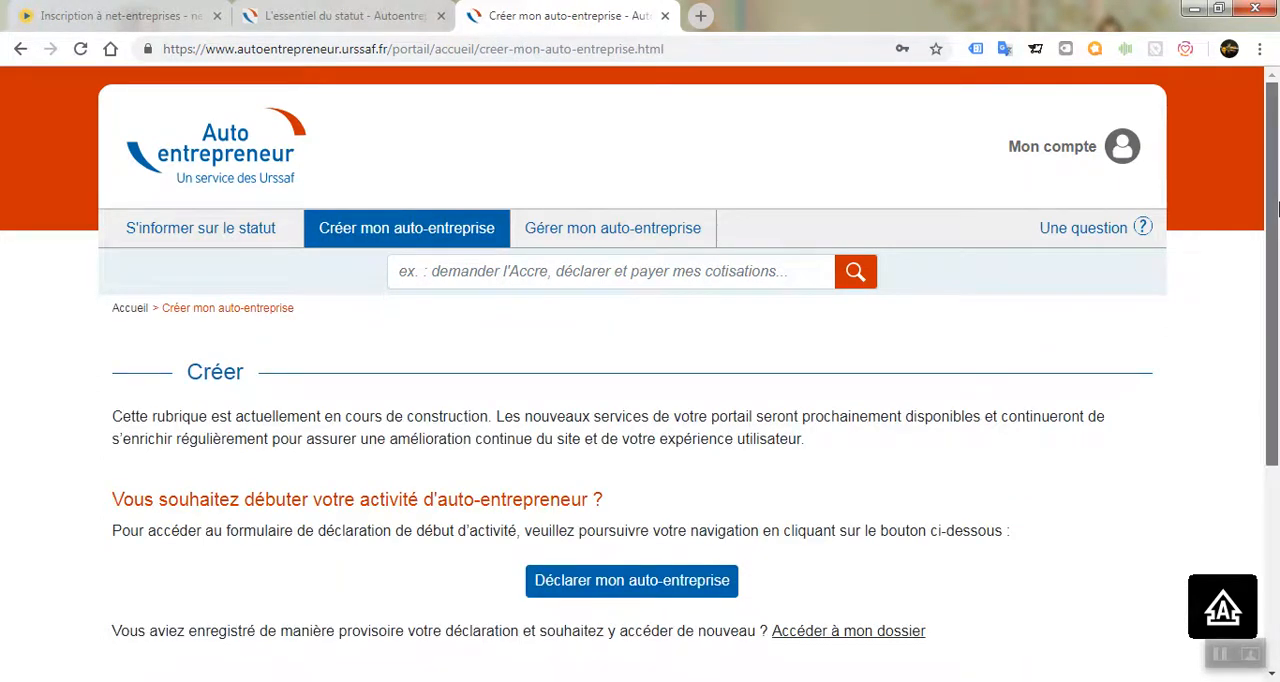
scroll(686, 430, down, 2)
click(686, 399)
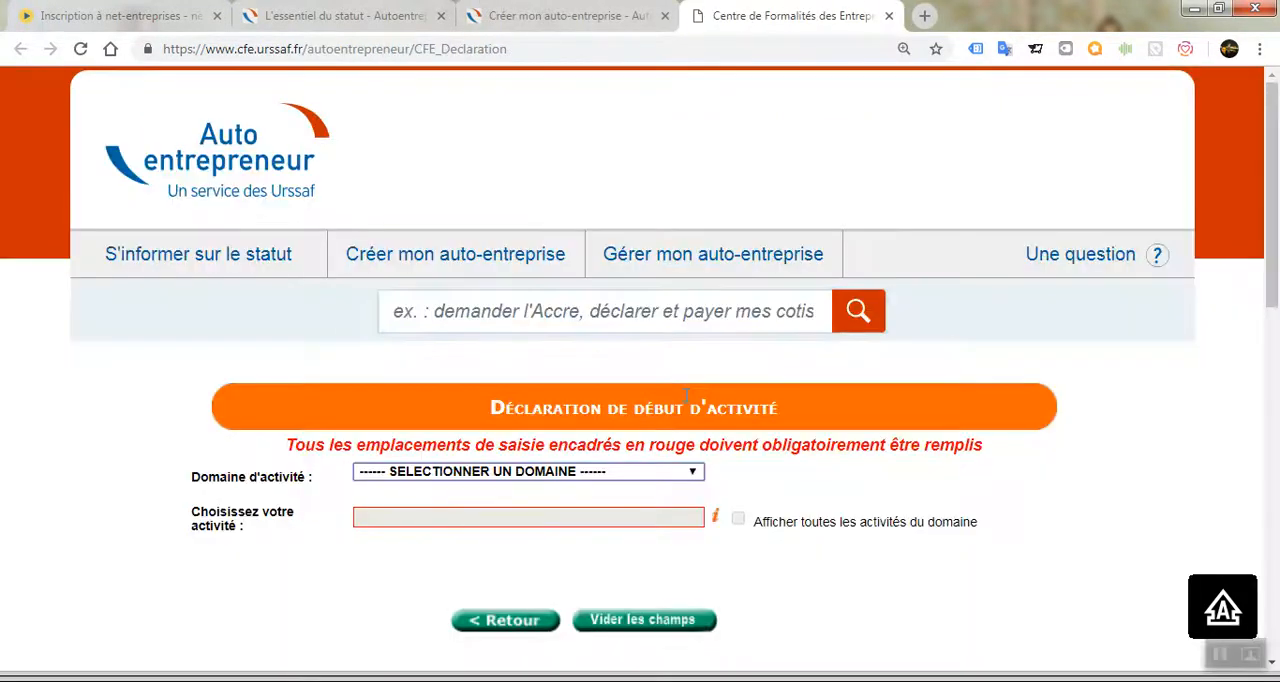
Set the activity domain of the declaration to INTERNET.
scroll(597, 476, down, 1)
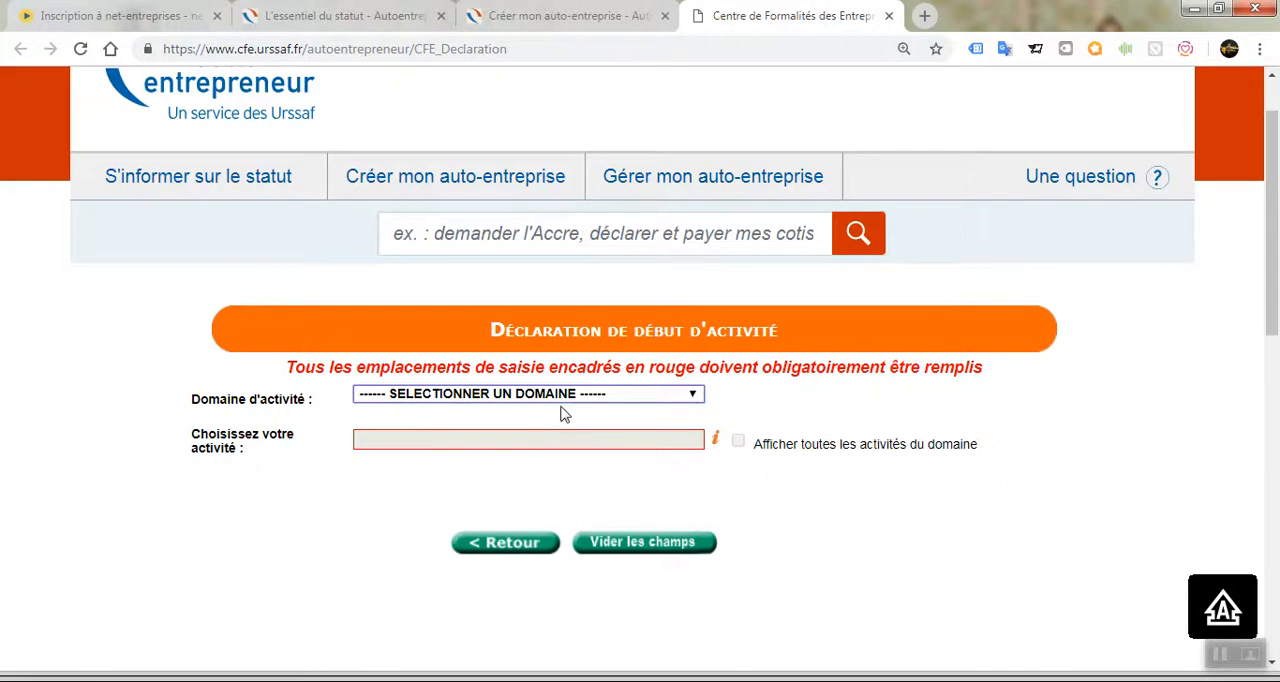
click(561, 398)
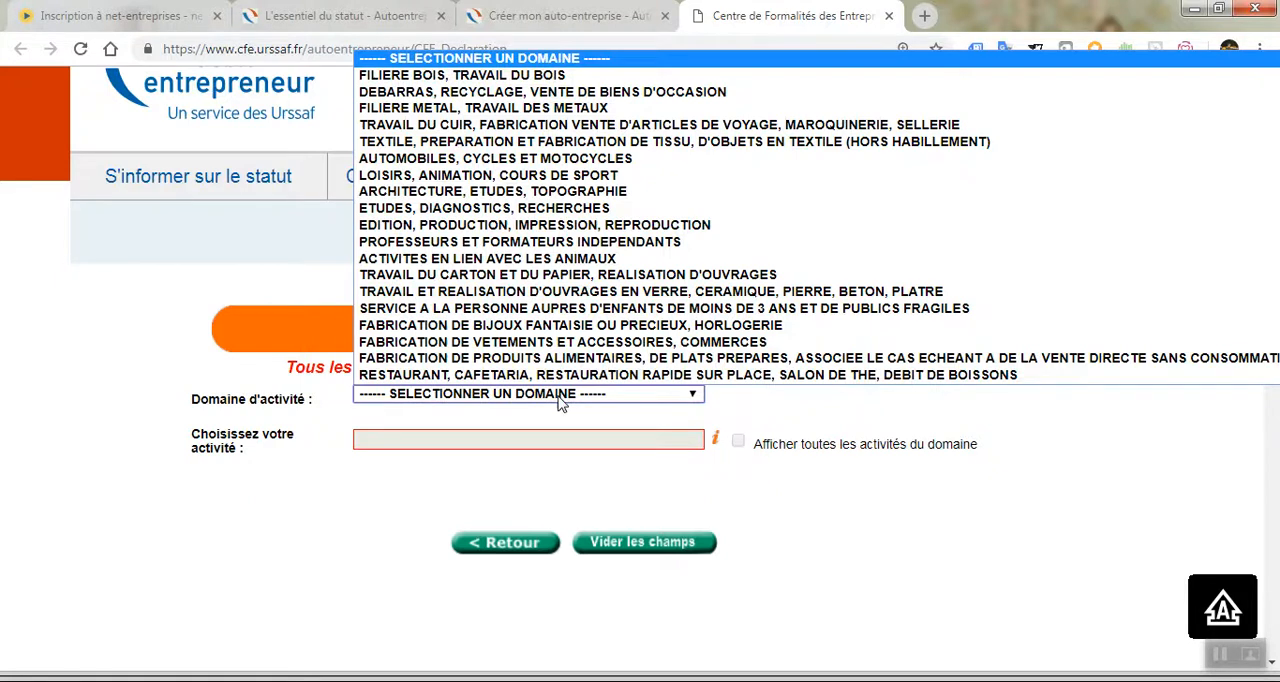
key(b)
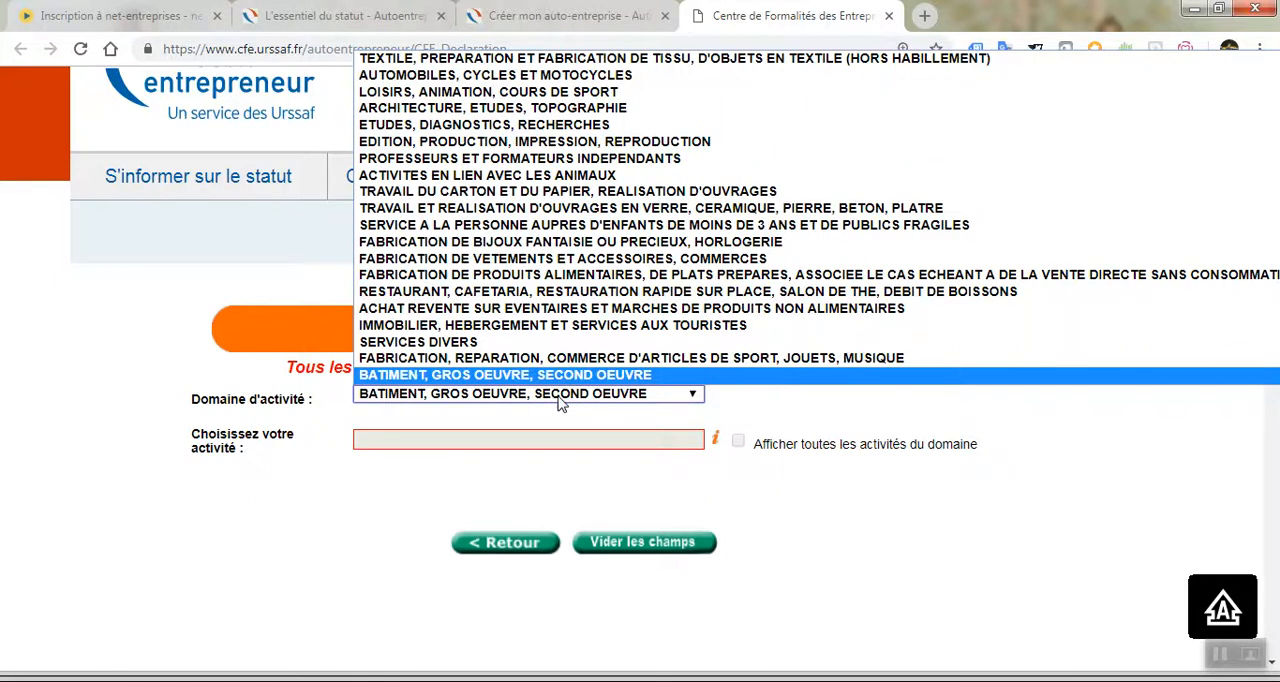
key(s)
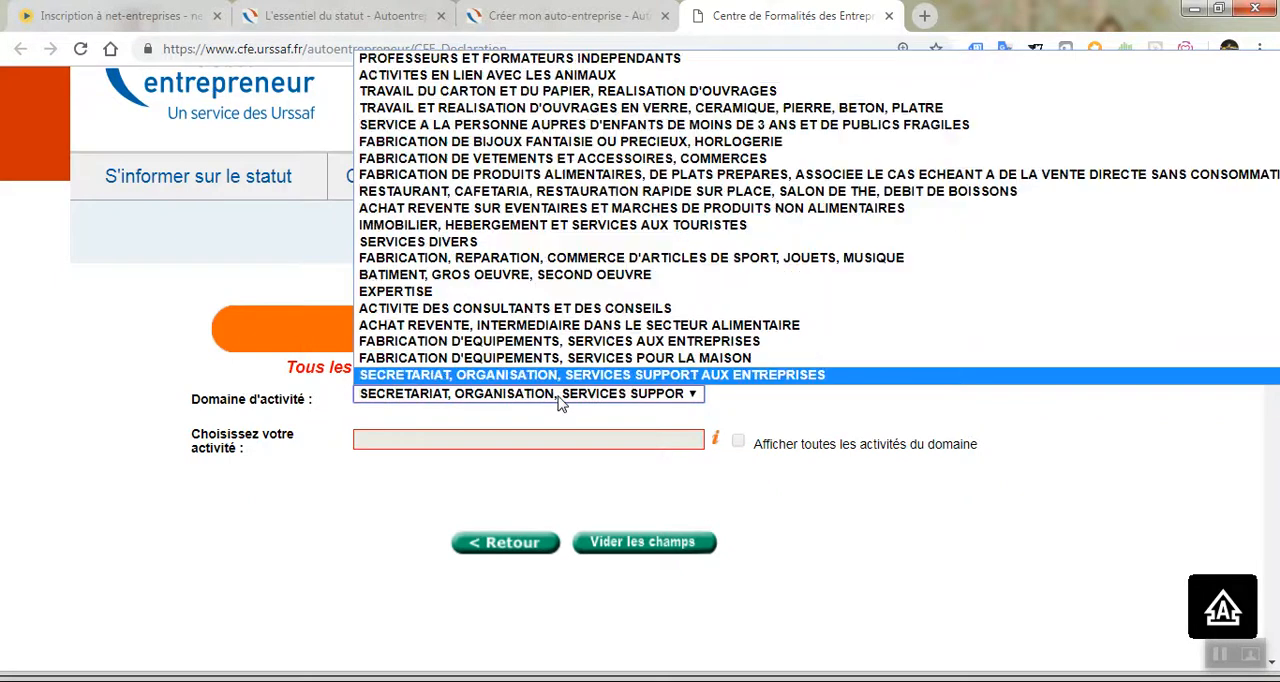
key(s)
key(s)
key(s)
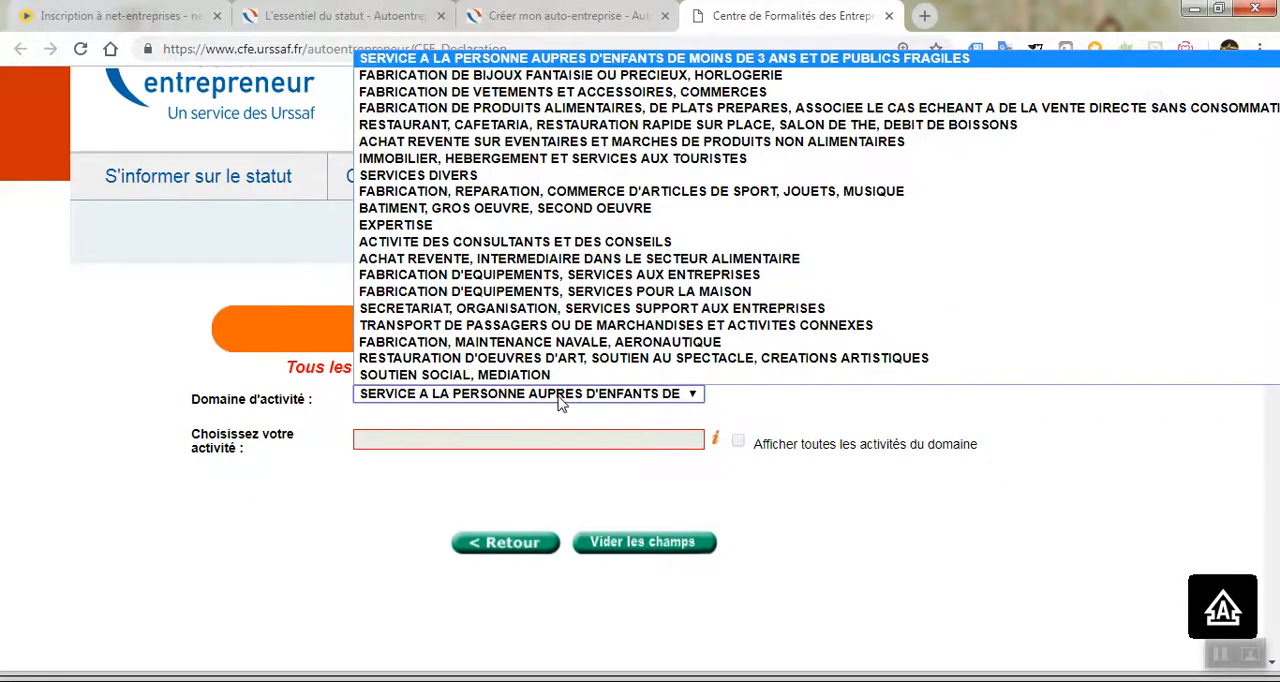
key(i)
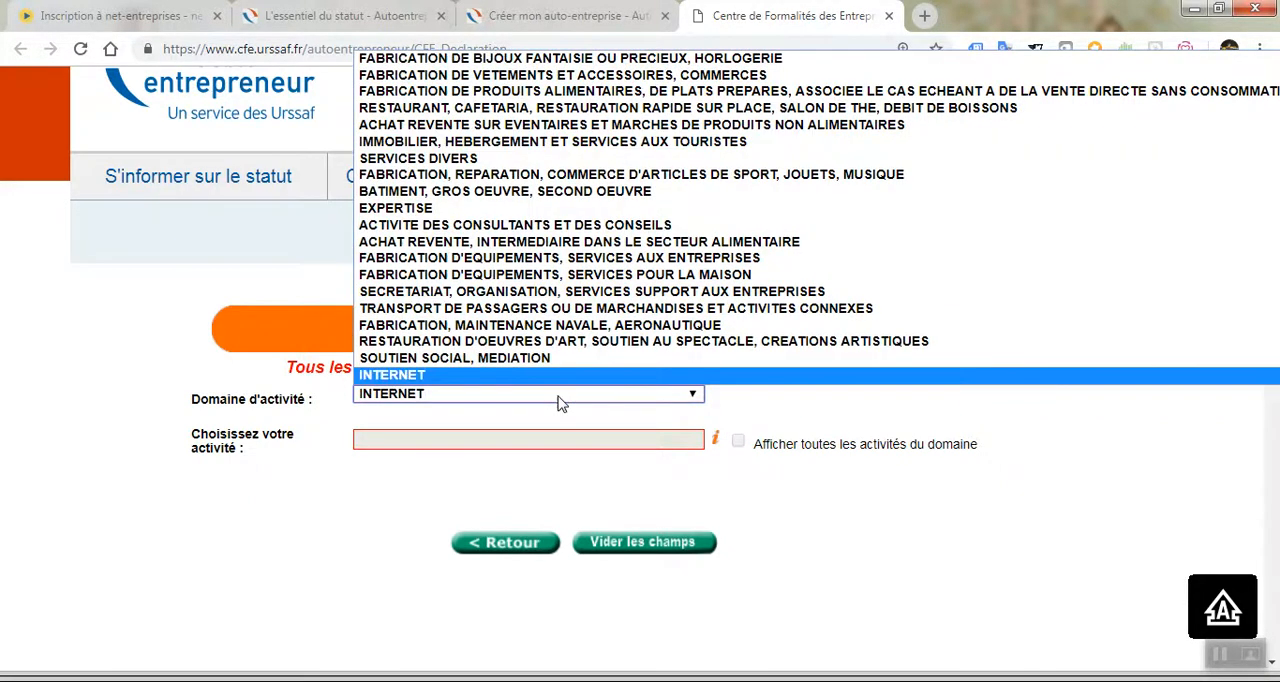
key(Return)
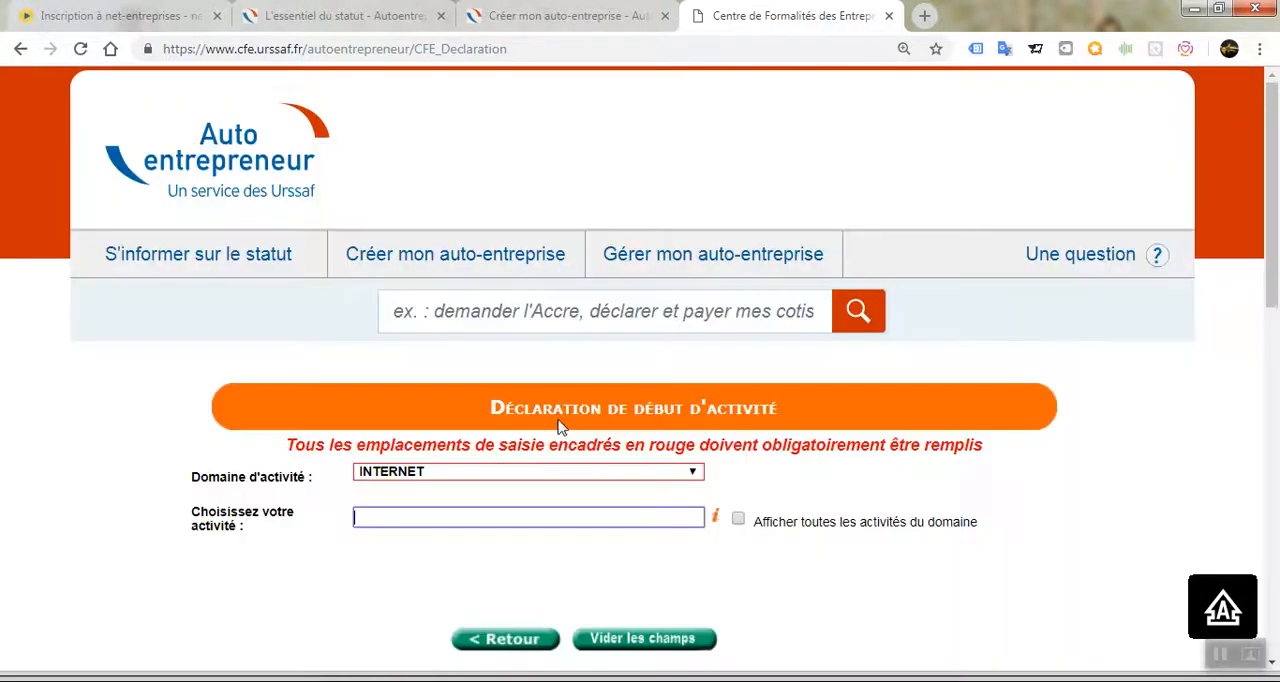
Show all activities of the domain and choose CONCEPTION DE SITE WEB, DEVELOPPEMENT, VENTE DE SOLUTIONS INFORMATIQUES.
click(739, 520)
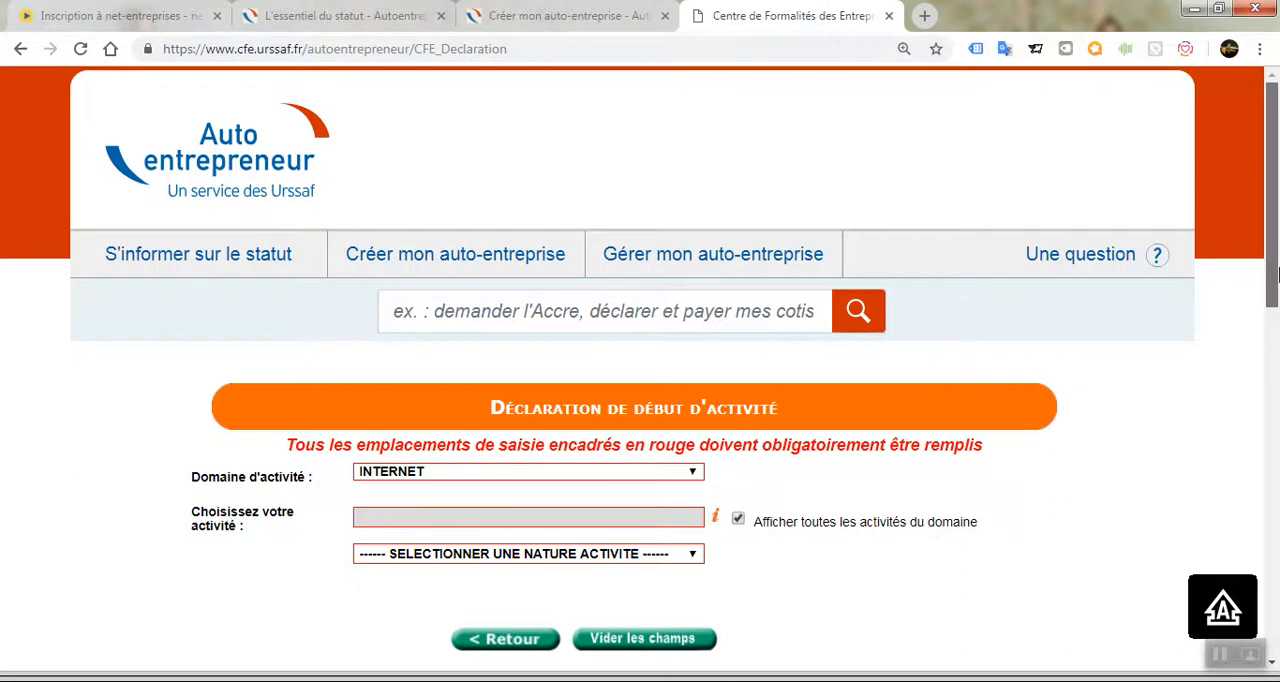
scroll(1276, 272, down, 2)
click(481, 367)
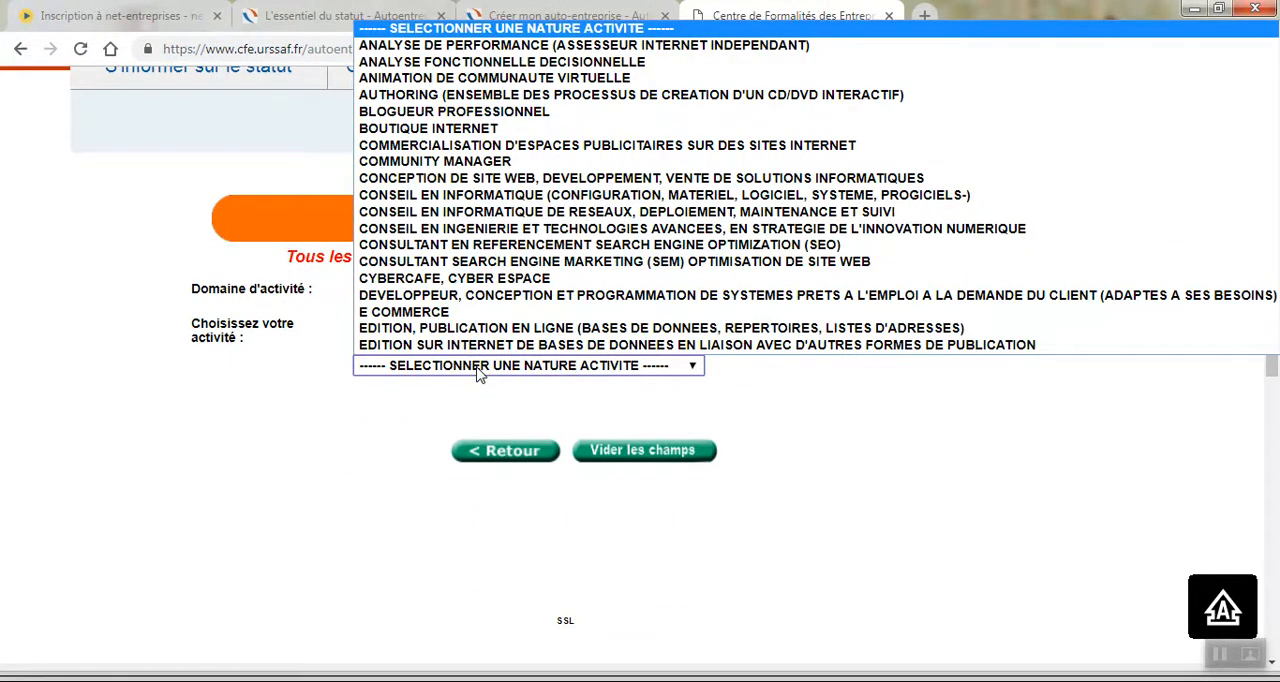
key(Down)
key(Down)
key(Down)
key(Down)
key(Down)
key(Down)
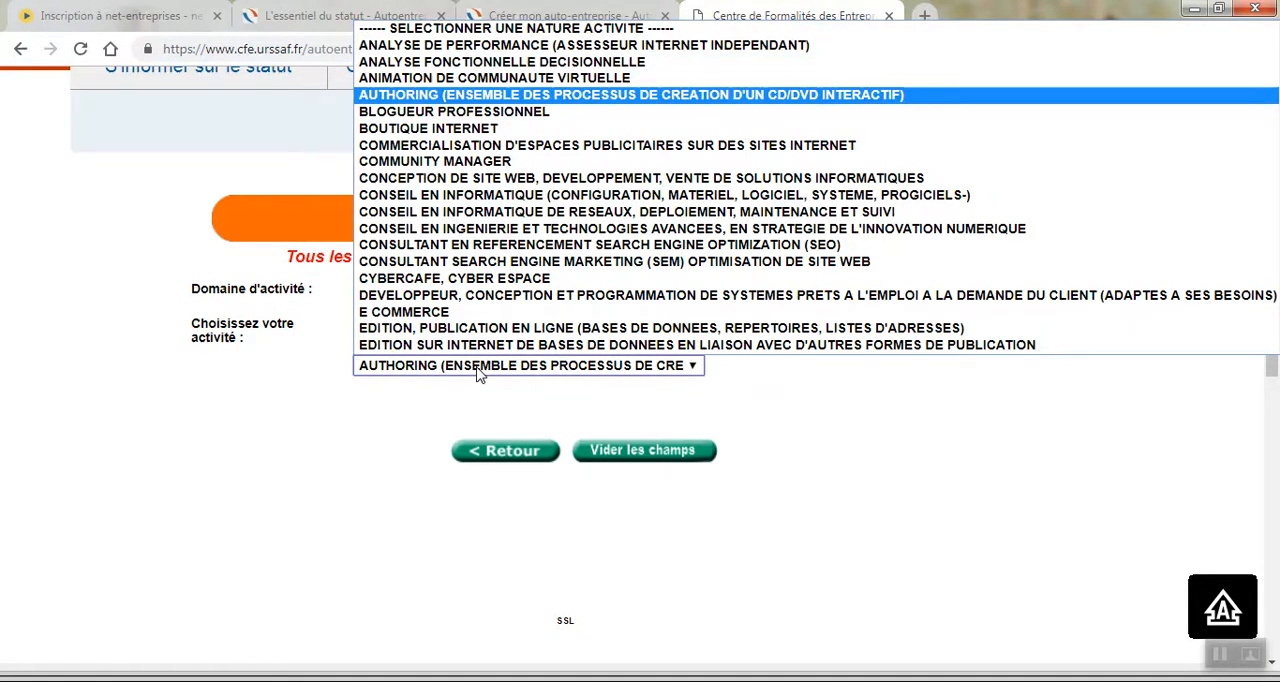
key(Down)
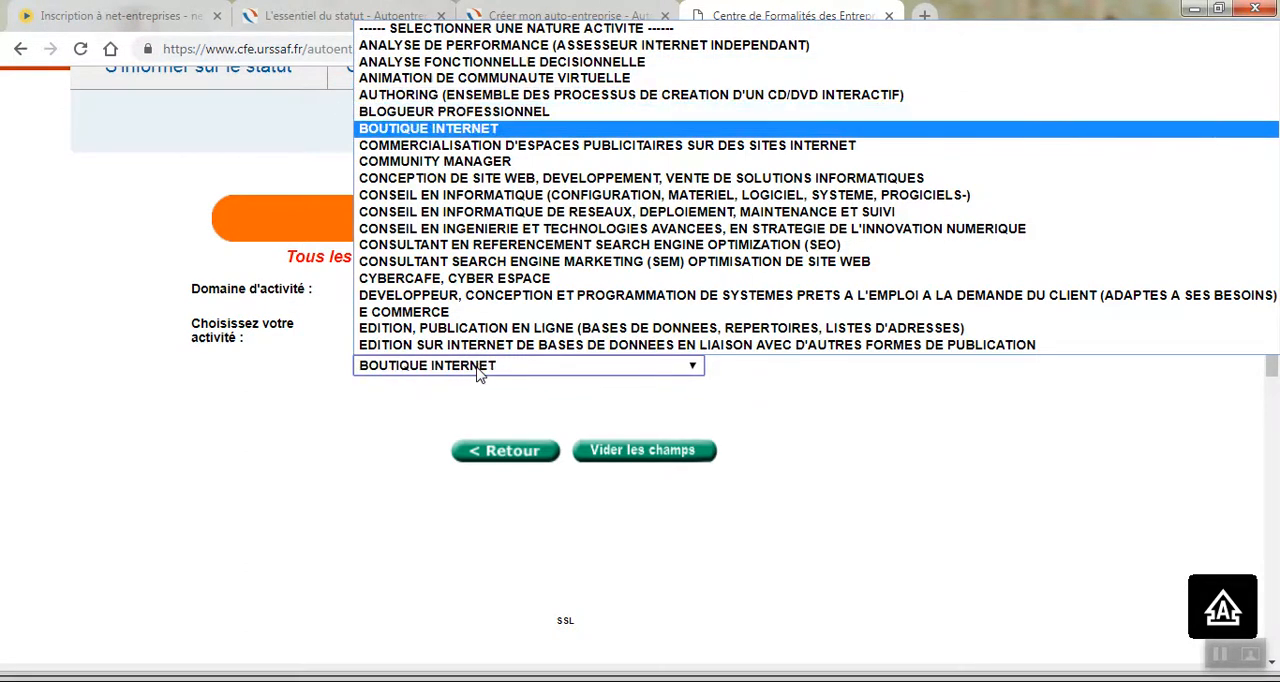
key(Down)
key(Down)
key(Down)
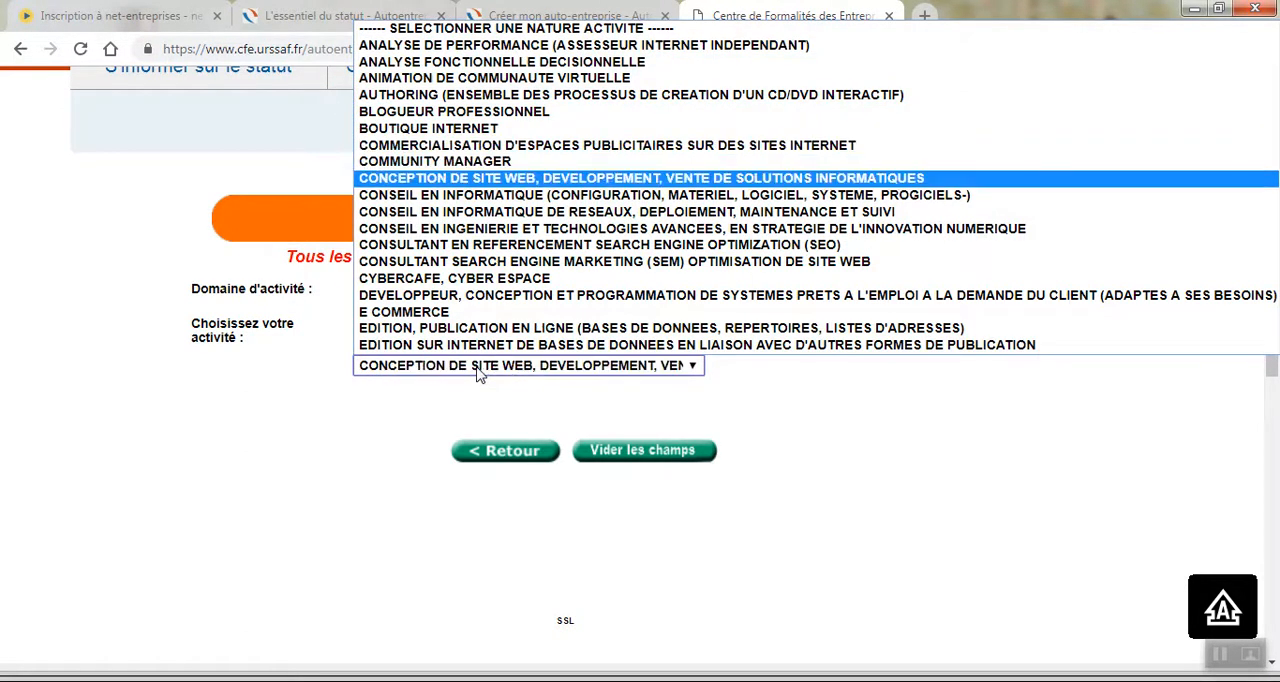
click(424, 409)
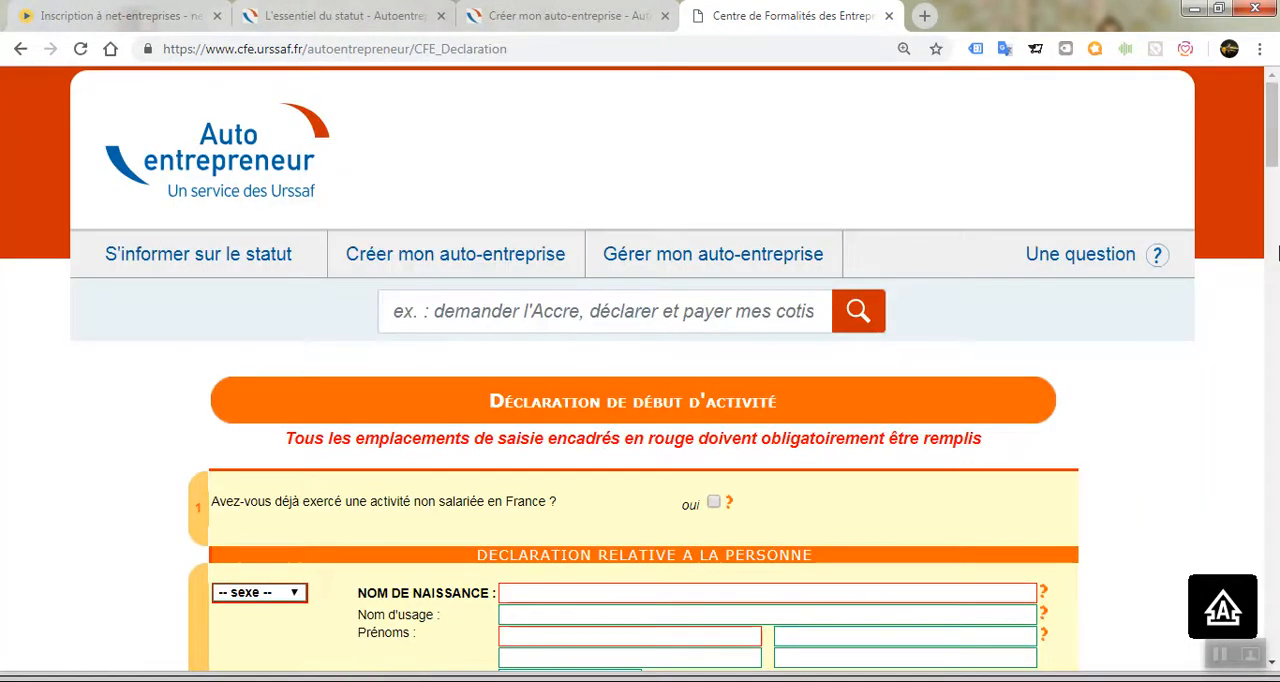
Skim the declaration form down to its e-mail and image-text fields, and return to the activity selection page.
click(1276, 183)
drag(1276, 183, 1274, 525)
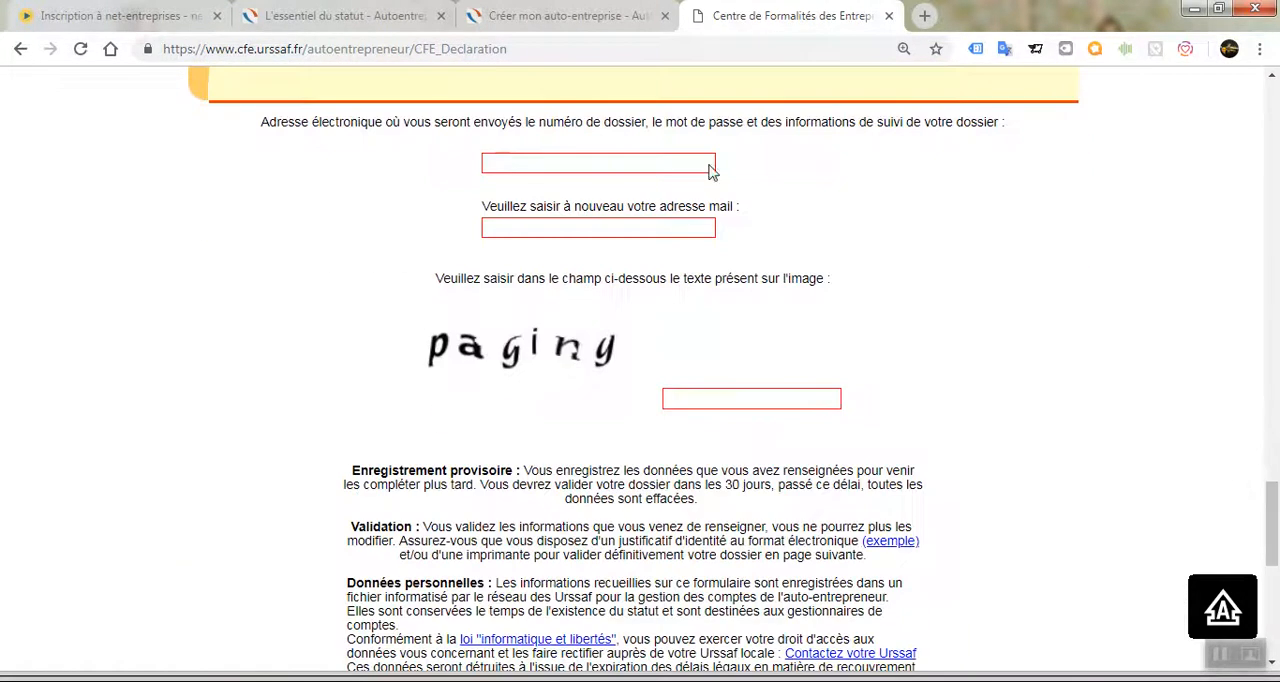
click(18, 50)
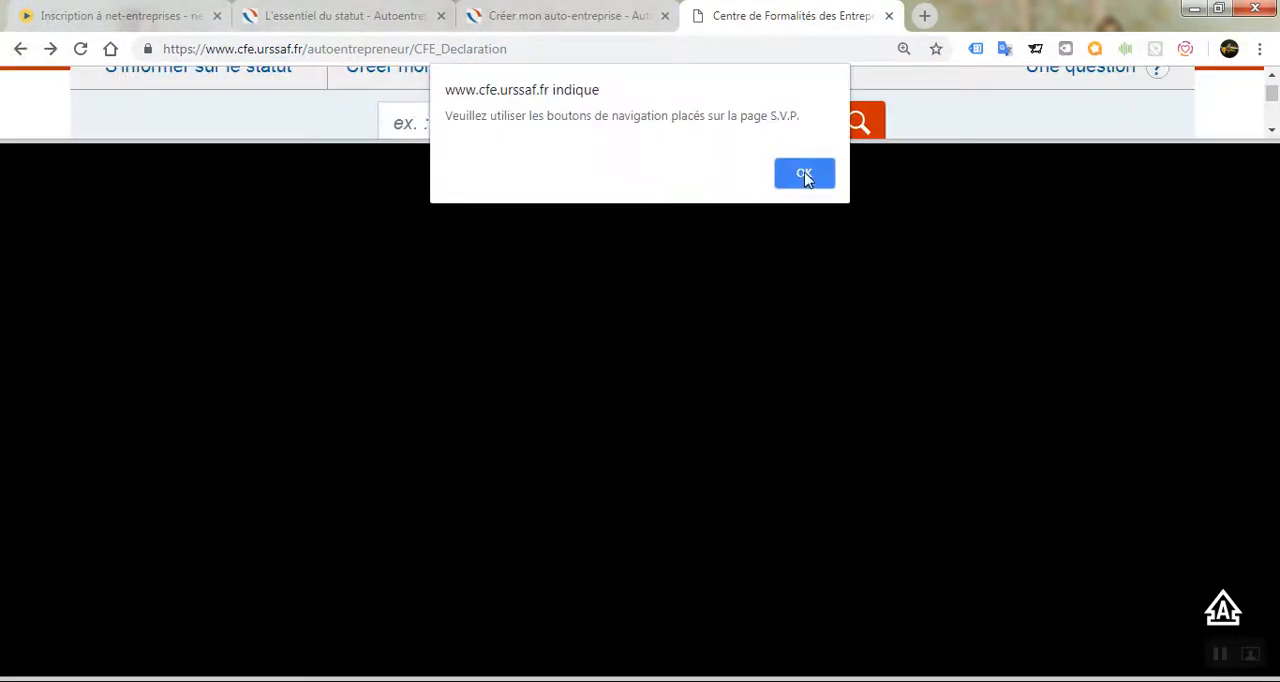
click(806, 178)
Browse the last activity domains in the list and select INTERNET again.
click(603, 287)
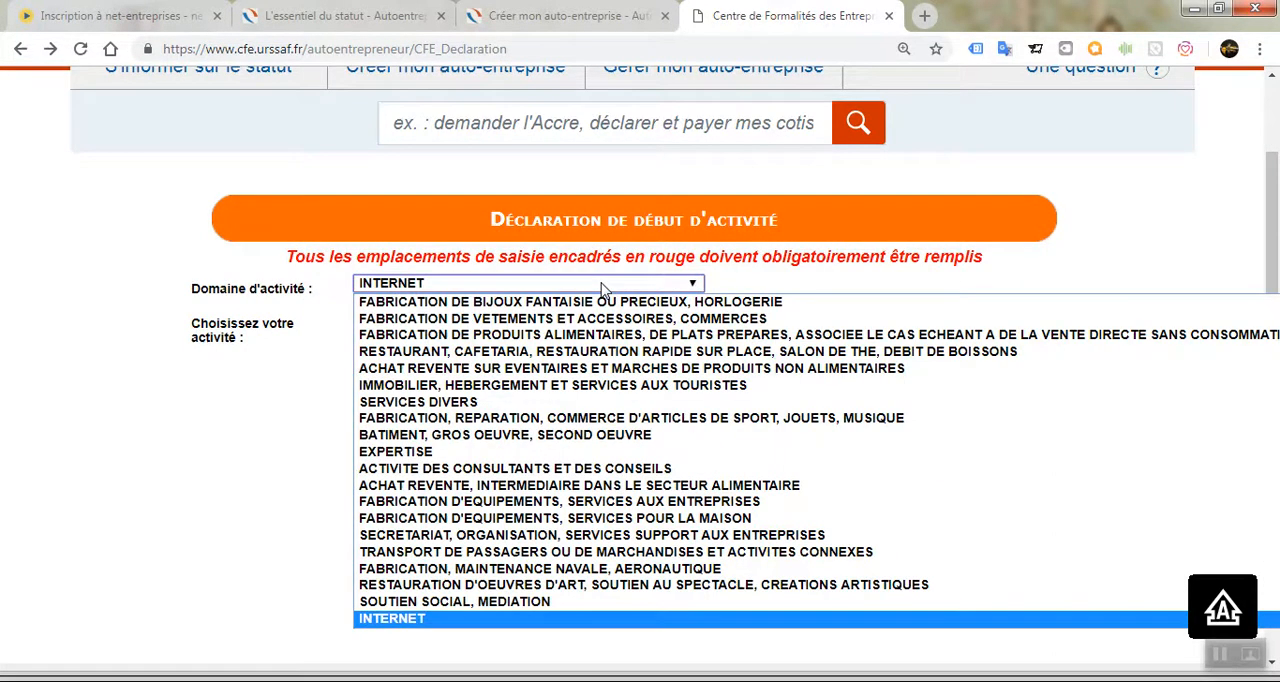
key(Up)
key(Up)
key(Up)
key(Up)
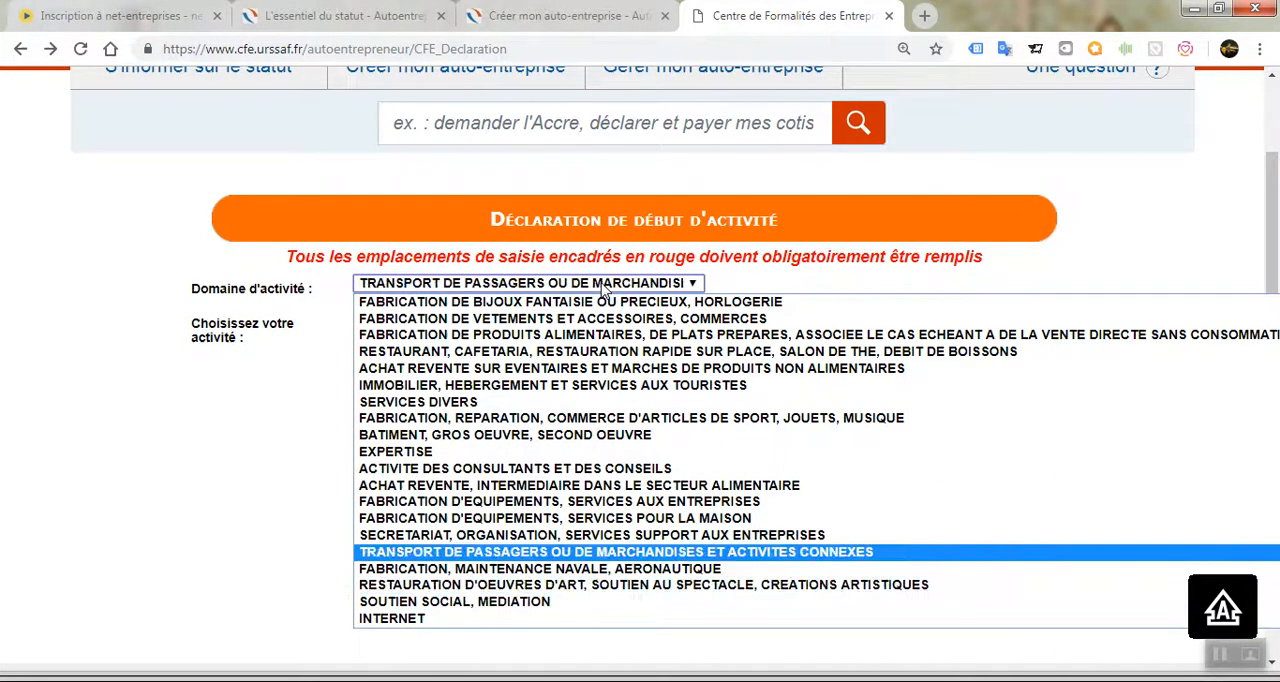
key(Down)
key(Down)
key(Down)
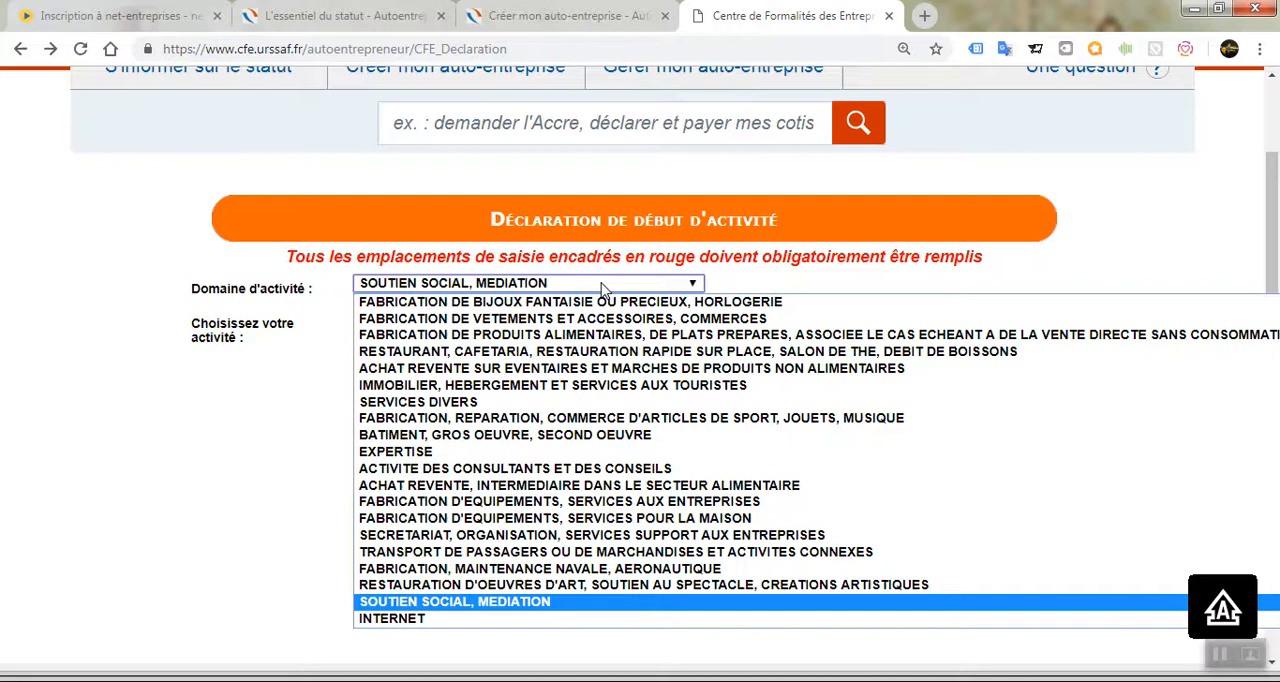
key(Down)
key(Return)
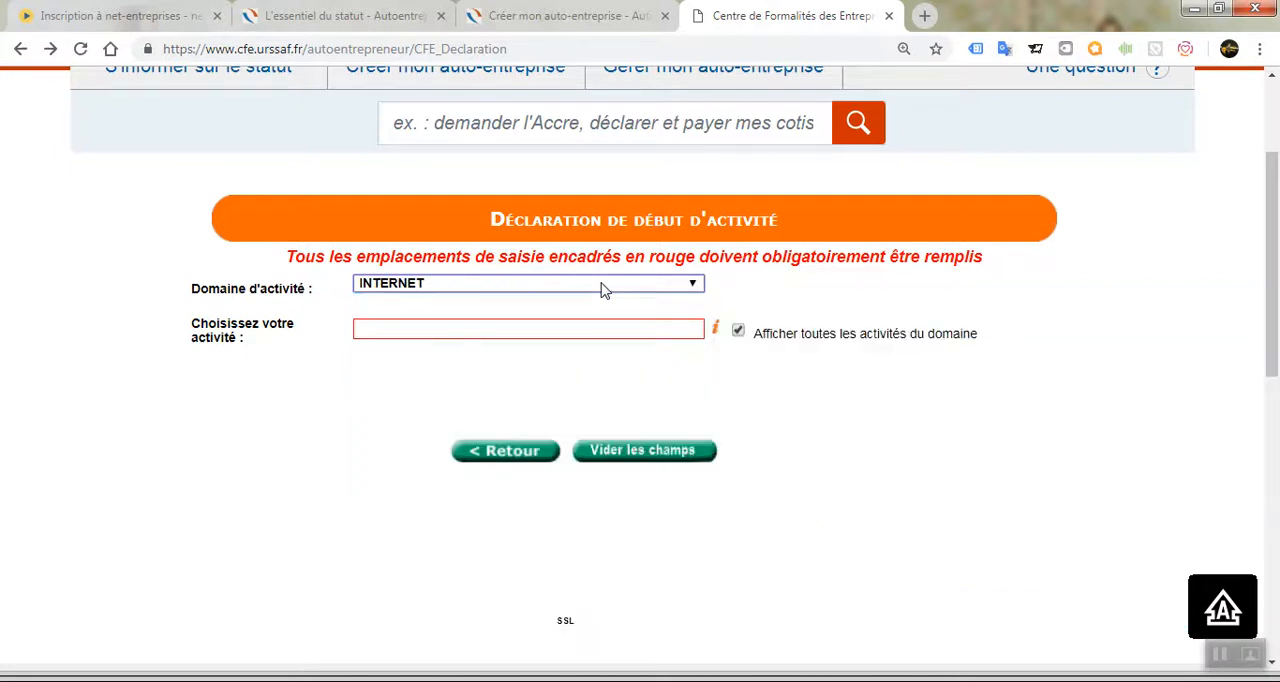
click(650, 333)
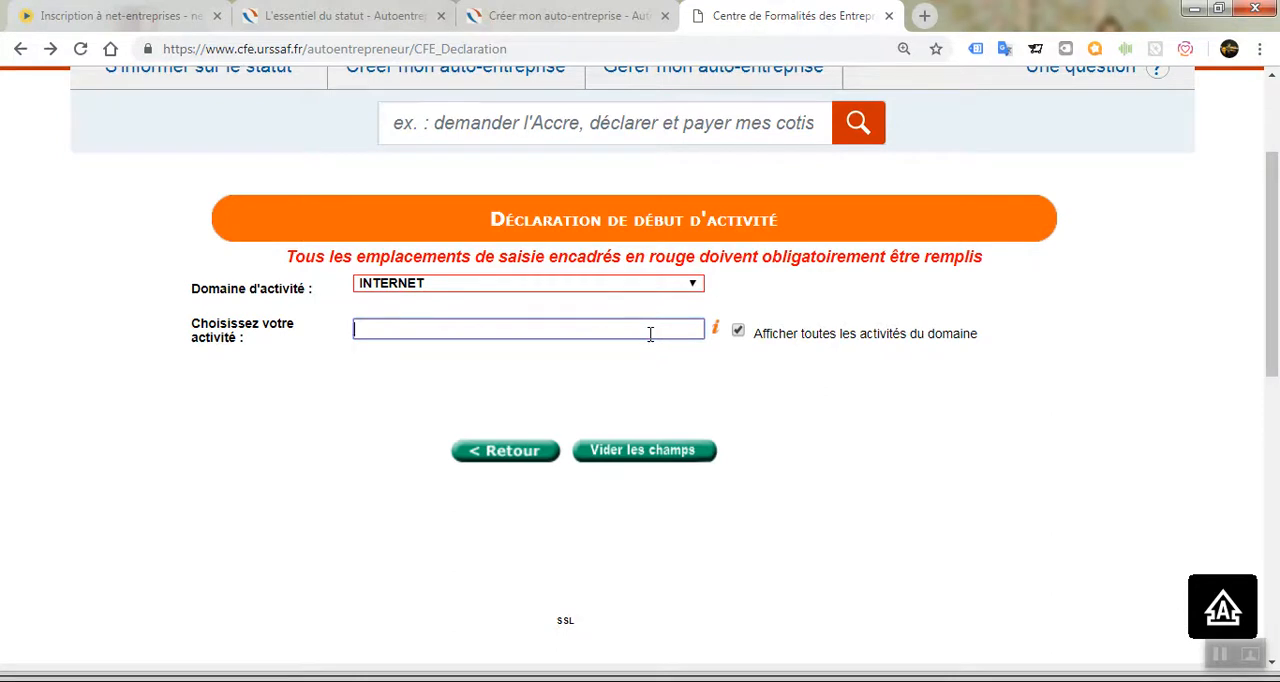
text(BL)
key(BackSpace)
key(BackSpace)
Show all activities of the INTERNET domain and choose BOUTIQUE INTERNET as the activity.
click(738, 332)
click(668, 368)
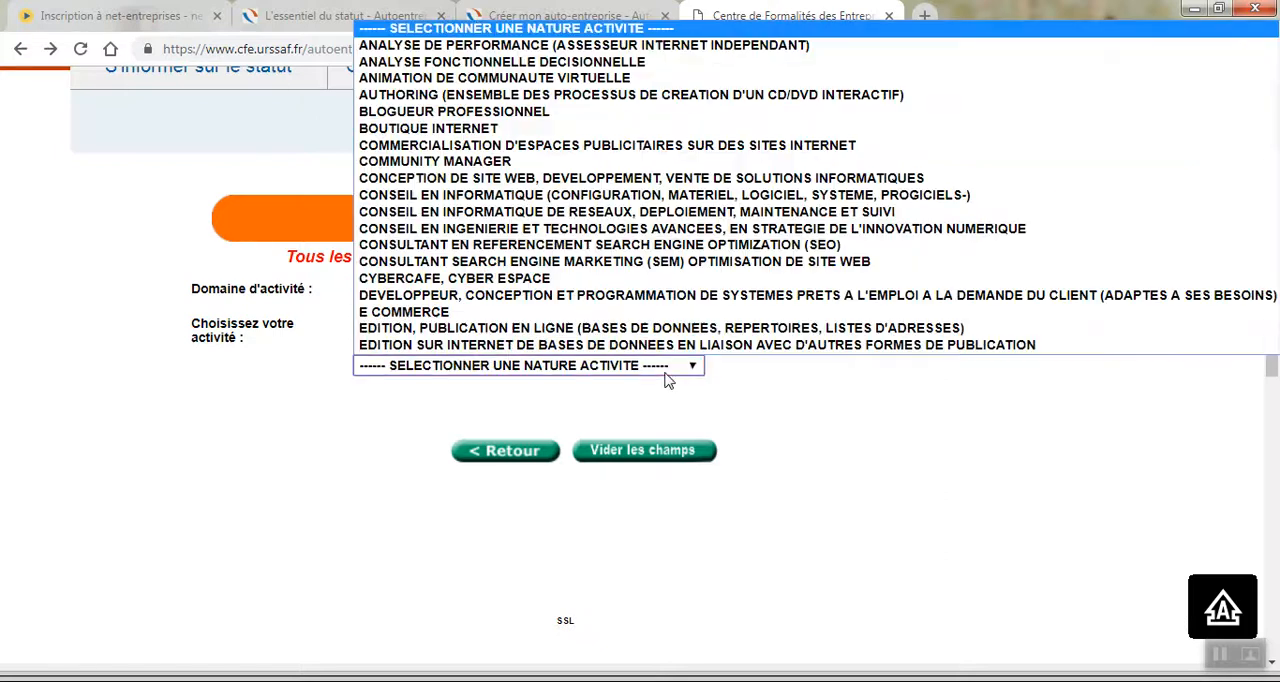
key(b)
key(Down)
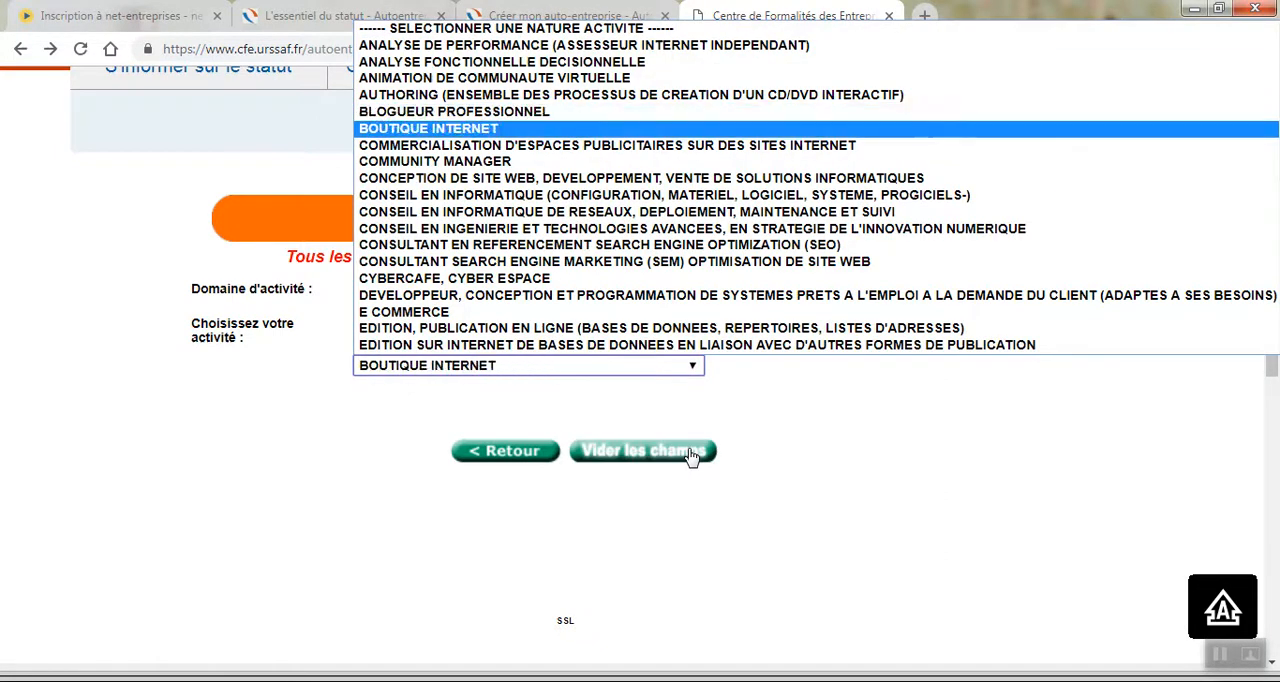
key(Return)
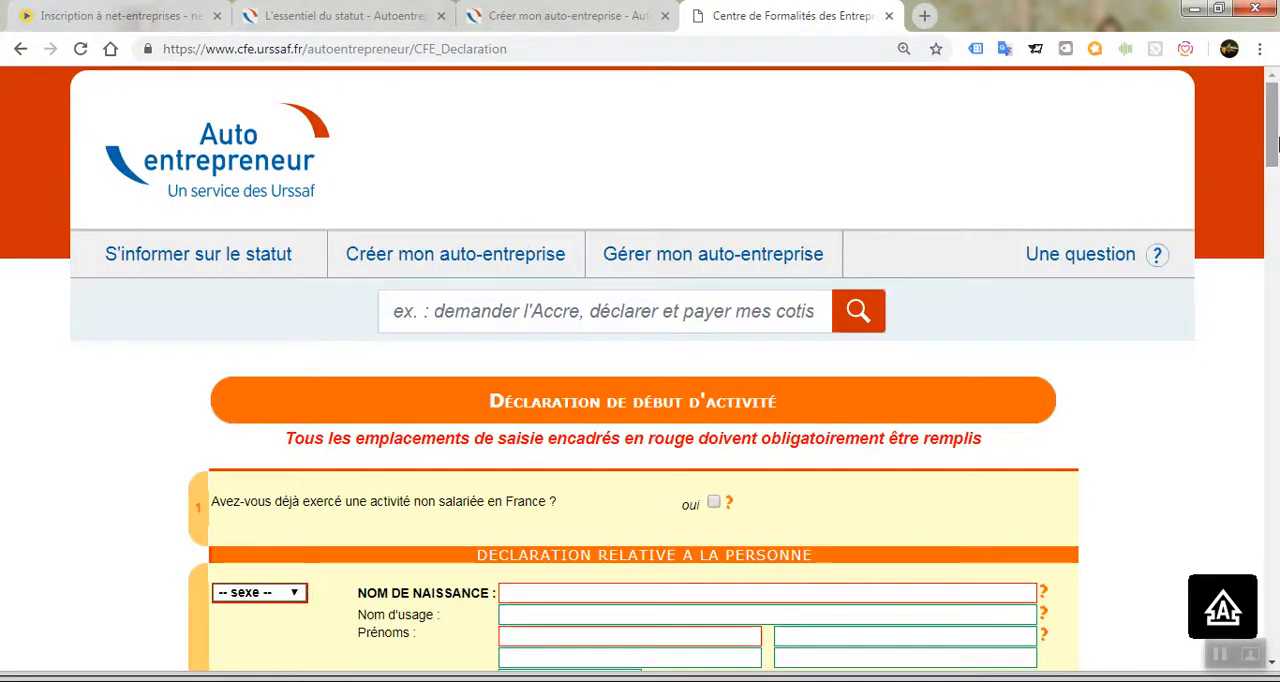
Review the declaration form from the personal details through the CONJOINT, ACCRE and EIRL sections to the ACTIVITE section.
scroll(1272, 145, down, 3)
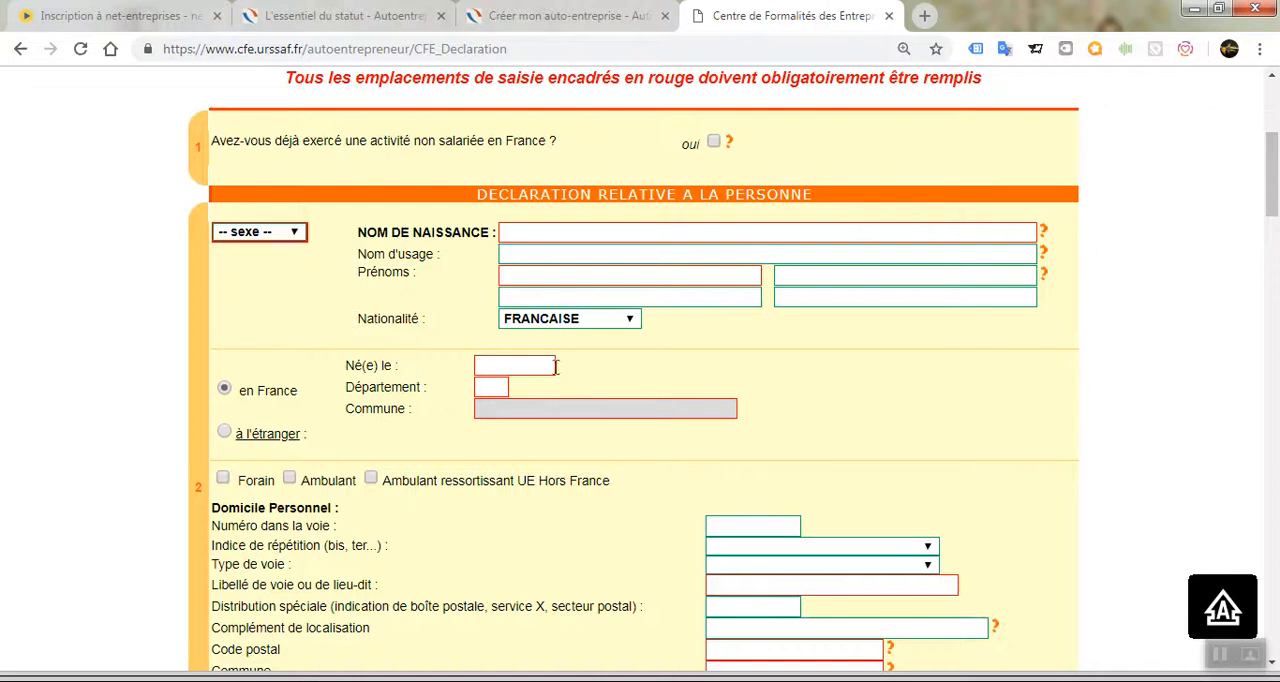
mouse_move(1277, 215)
mouse_down()
mouse_move(1277, 246)
mouse_move(1277, 234)
mouse_up()
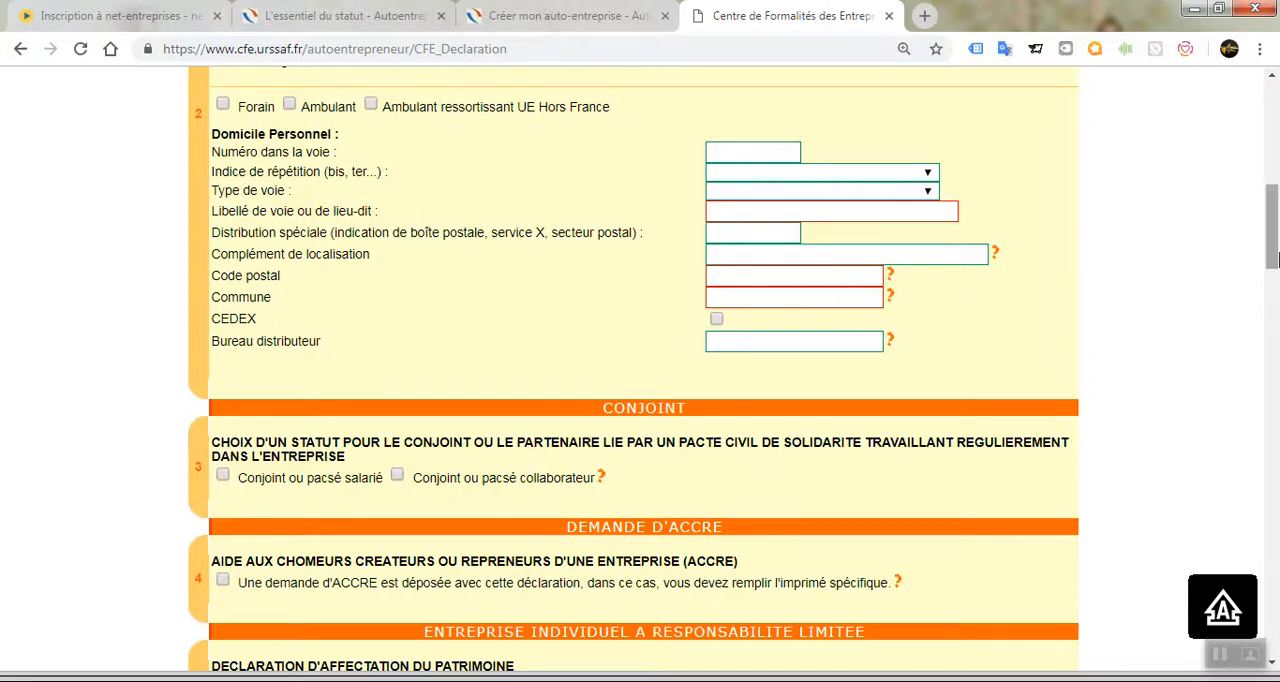
drag(1273, 258, 1273, 302)
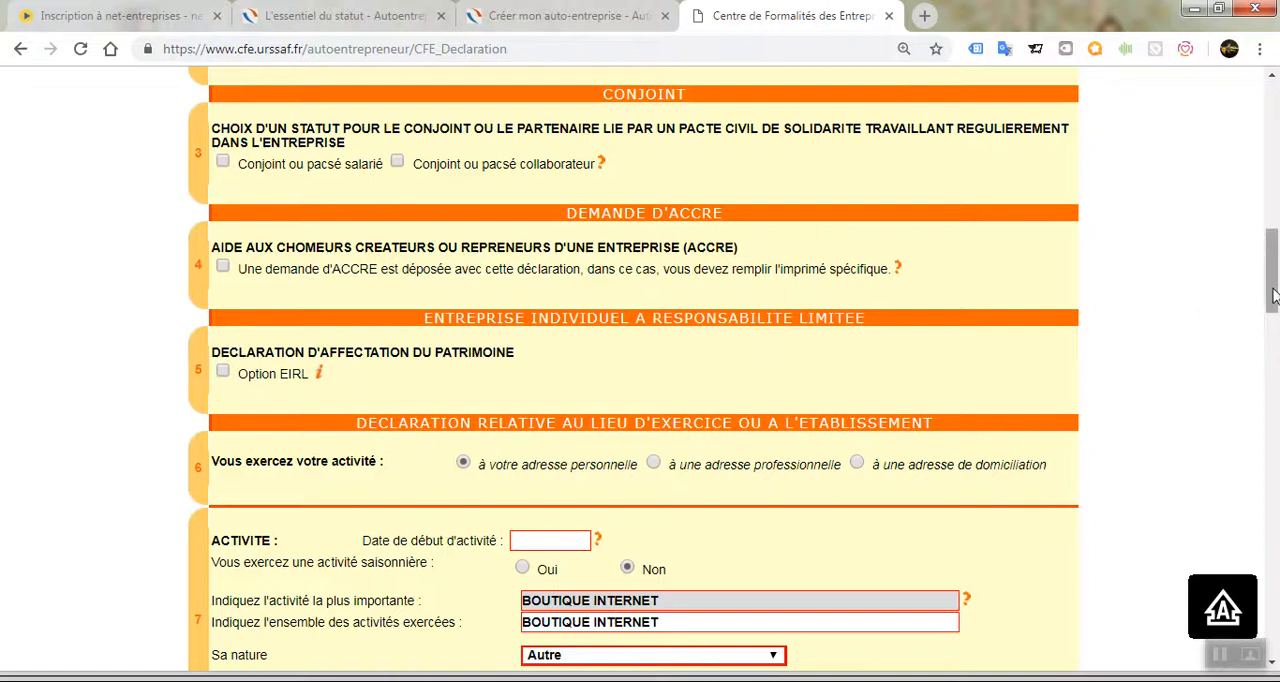
drag(1273, 295, 1273, 311)
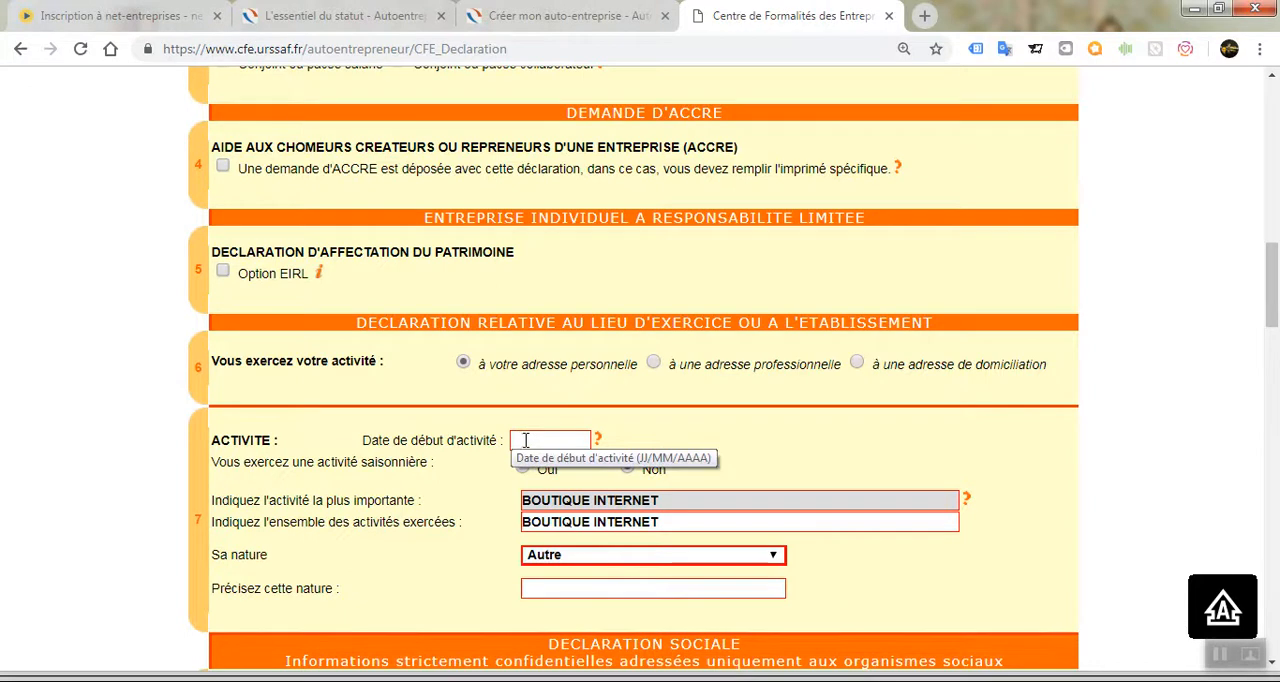
scroll(1273, 252, down, 2)
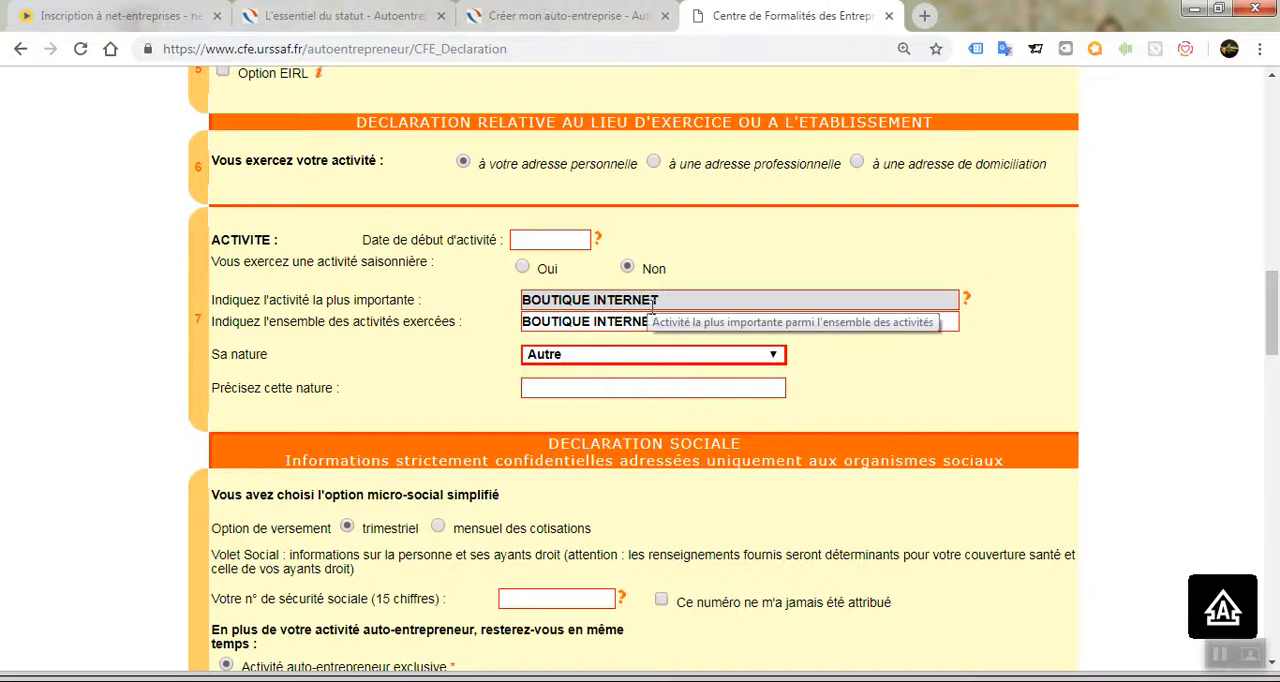
Specify the nature of the activity as VENDRE SUR INTERNET in the ACTIVITE section.
click(603, 384)
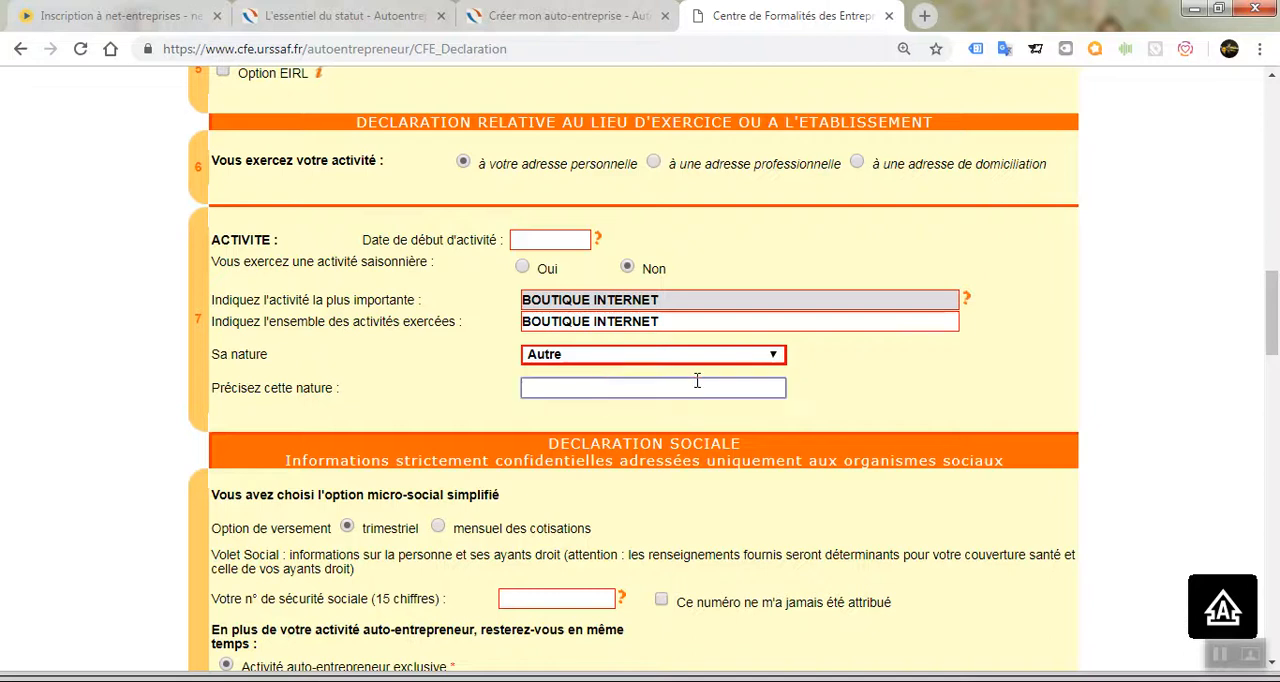
drag(1276, 307, 1276, 316)
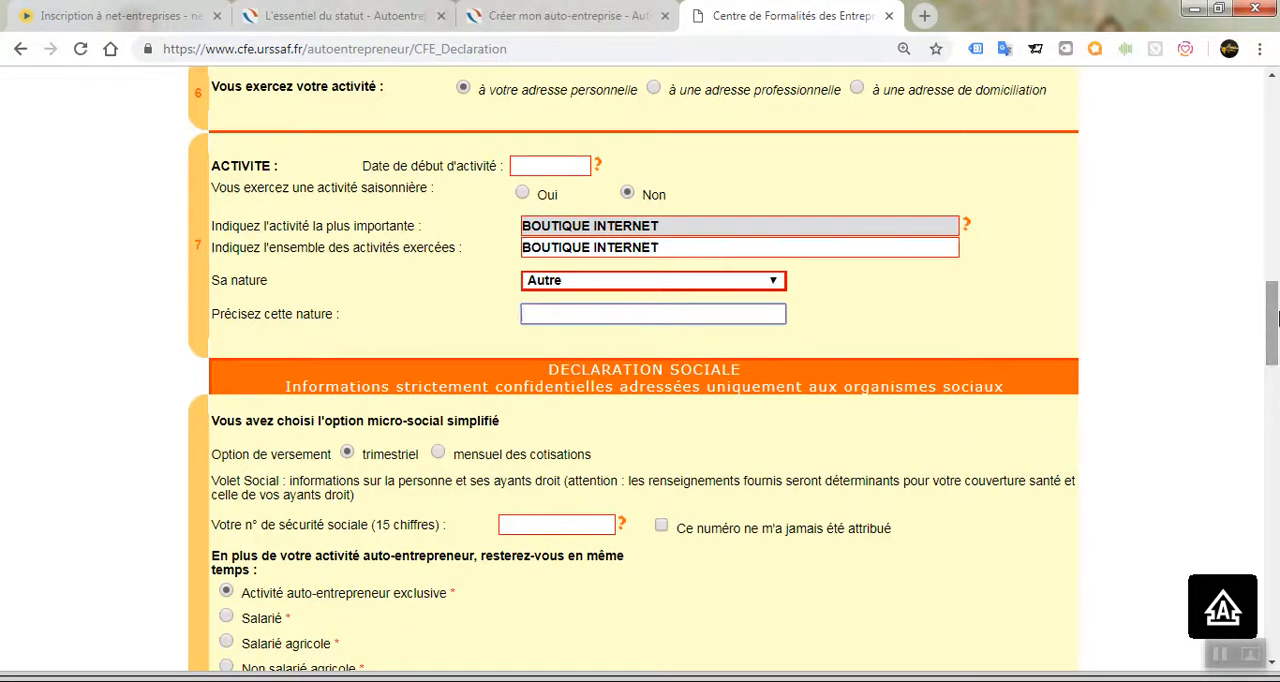
text(VNE)
key(BackSpace)
key(BackSpace)
key(BackSpace)
text(VENDRE SUR INTERNET)
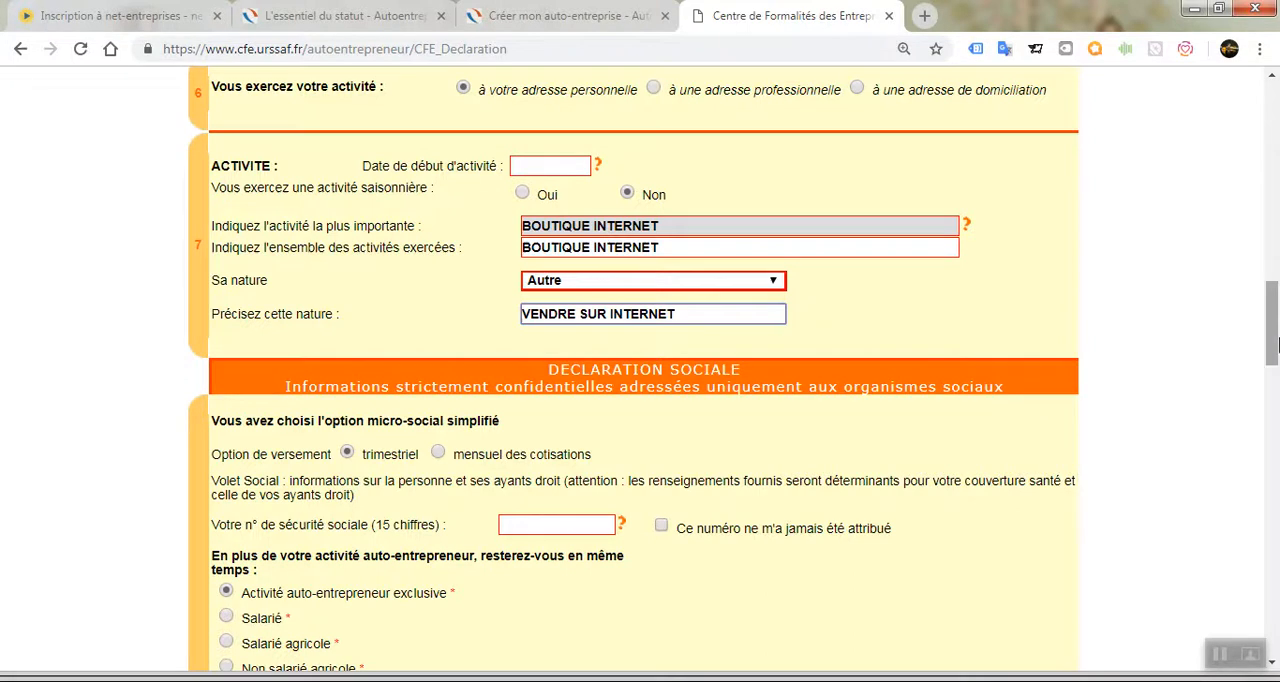
Choose monthly payment of the contributions in the DECLARATION SOCIALE section and look through the available health insurance regimes.
drag(1276, 343, 1276, 388)
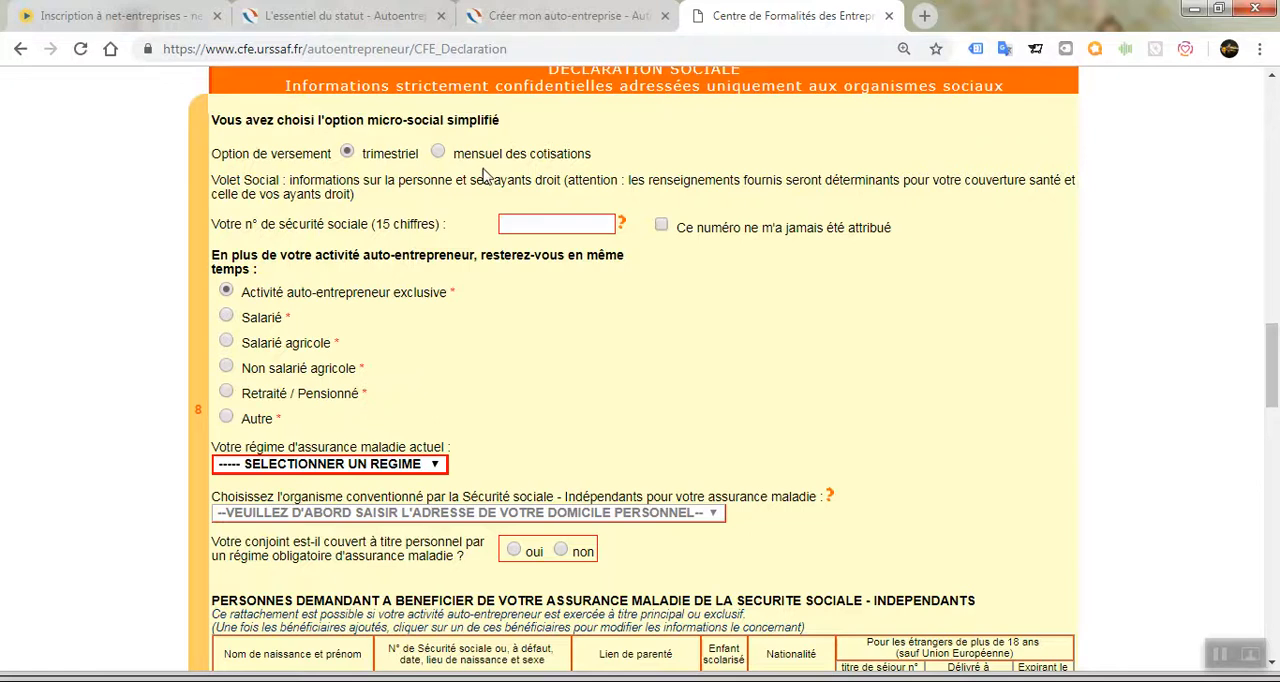
click(441, 155)
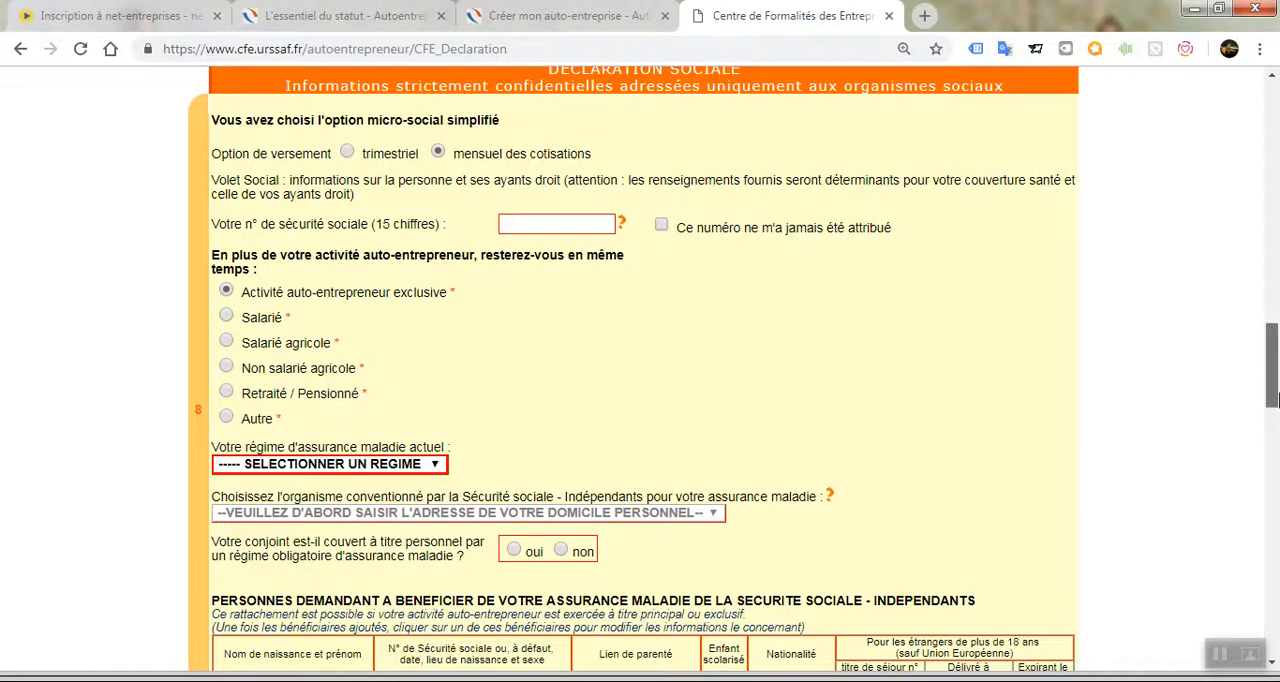
drag(1272, 400, 1272, 410)
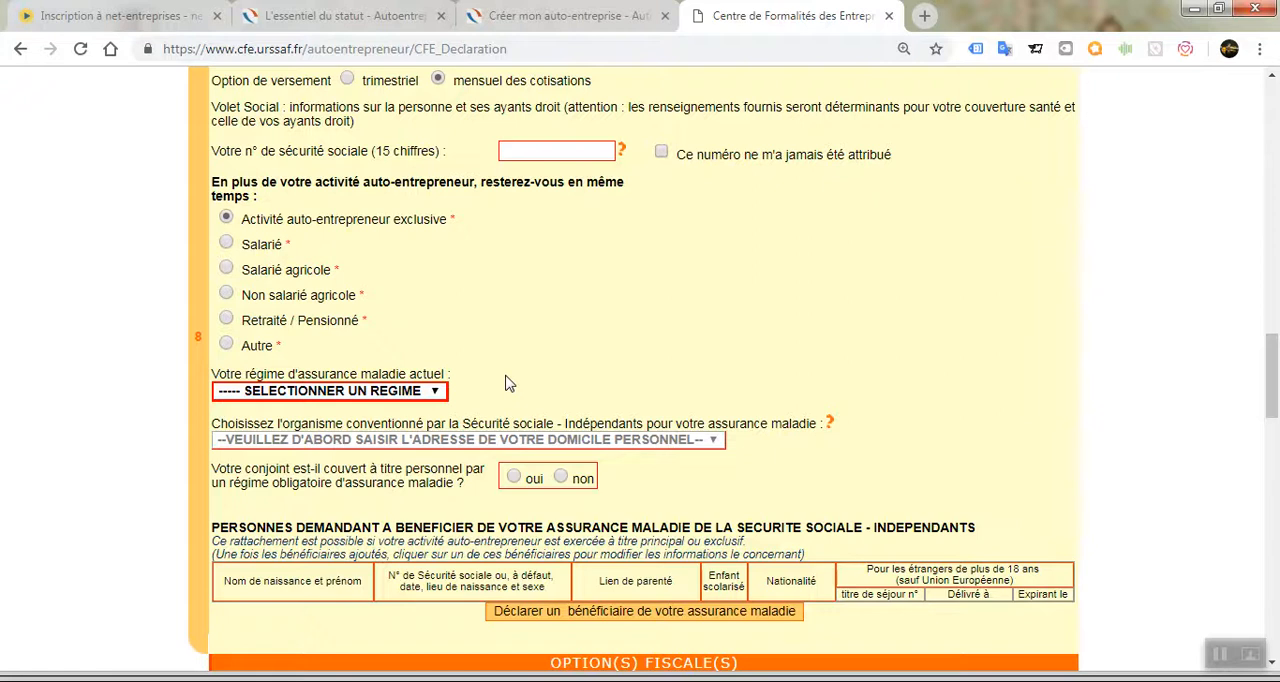
click(431, 397)
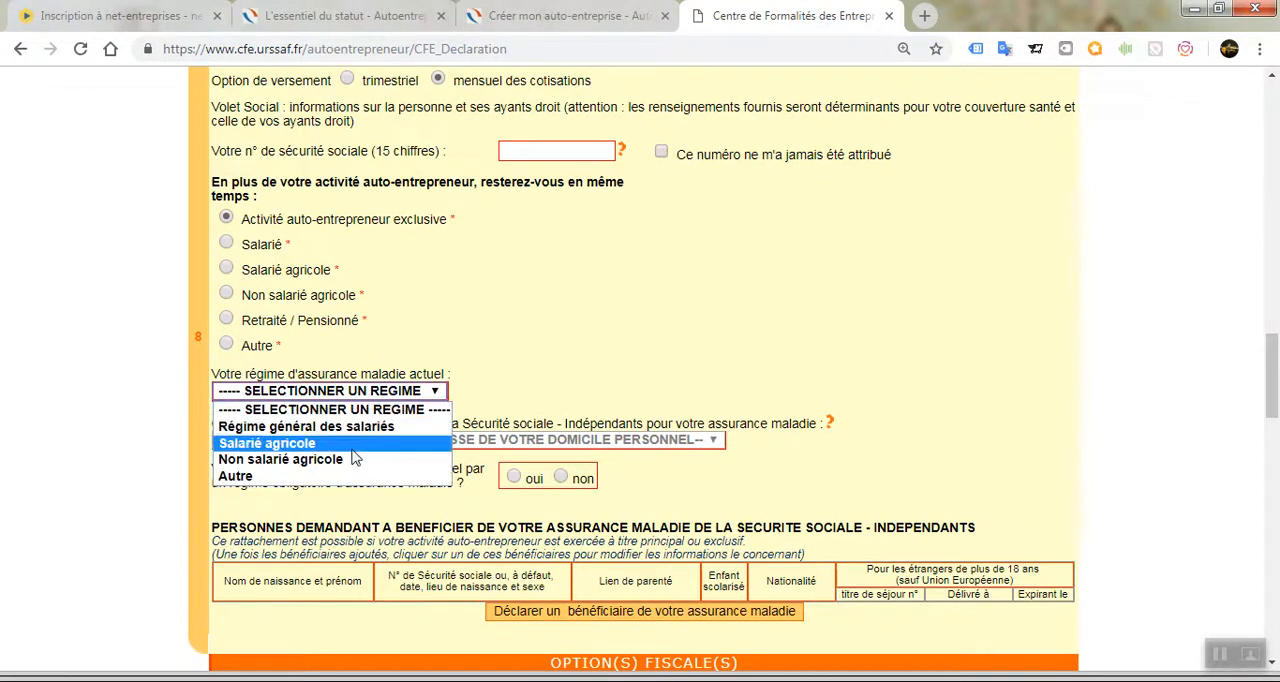
click(560, 405)
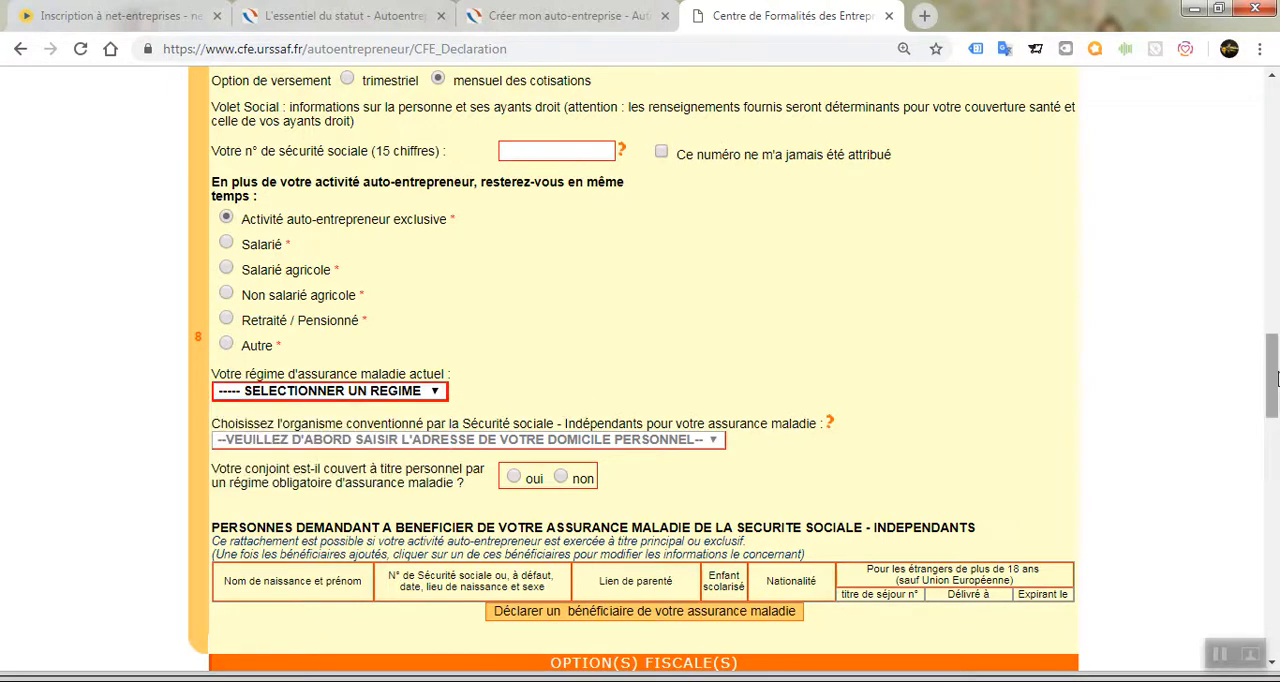
Try to answer oui to the versement libératoire option for income tax in the OPTION(S) FISCALE(S) section.
drag(1275, 376, 1275, 398)
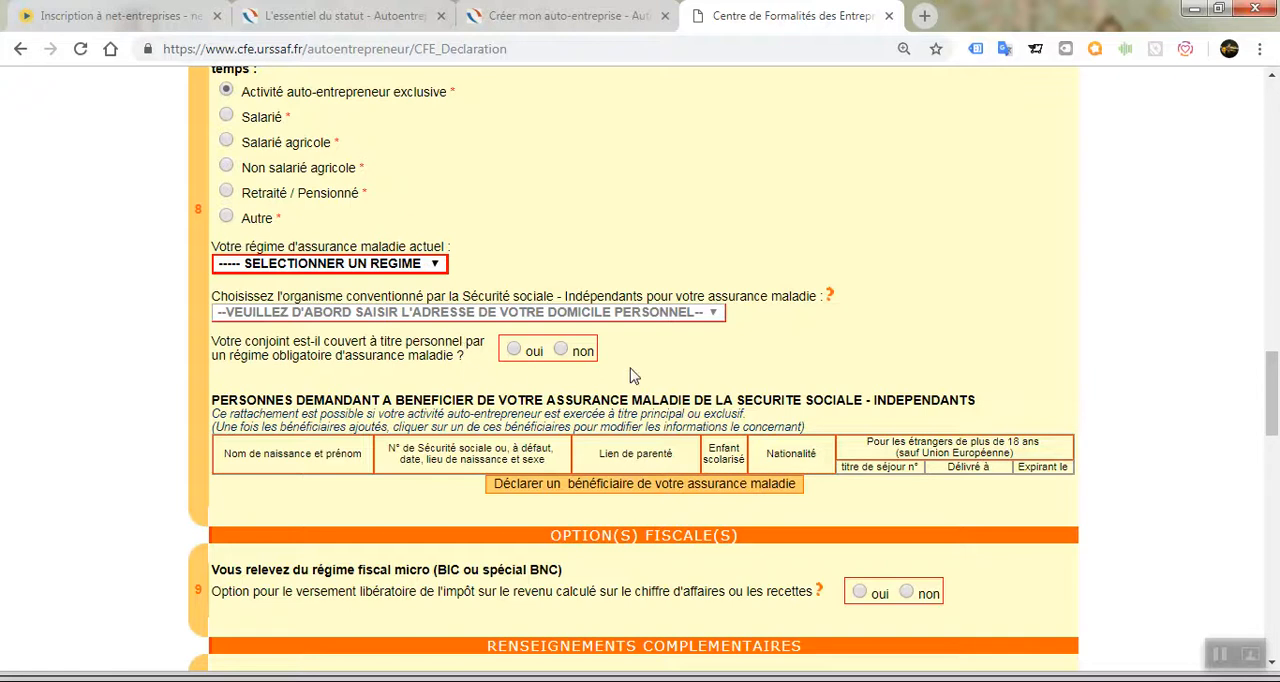
drag(1278, 419, 1276, 463)
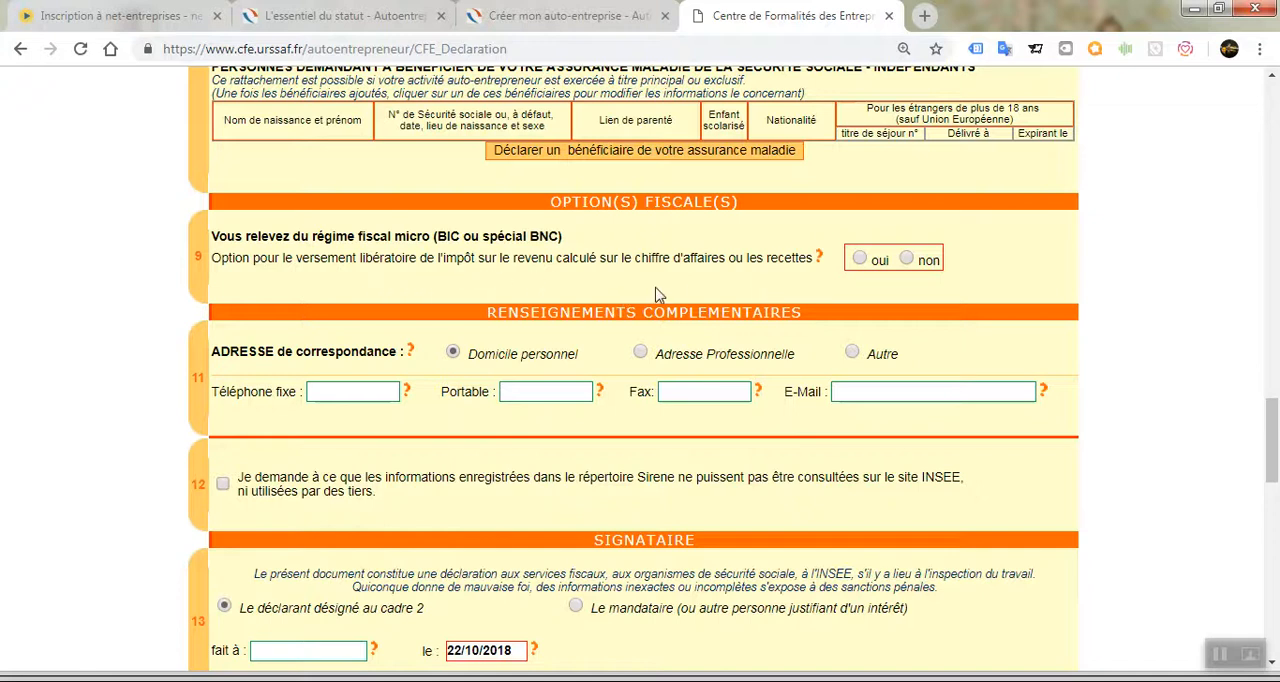
click(859, 259)
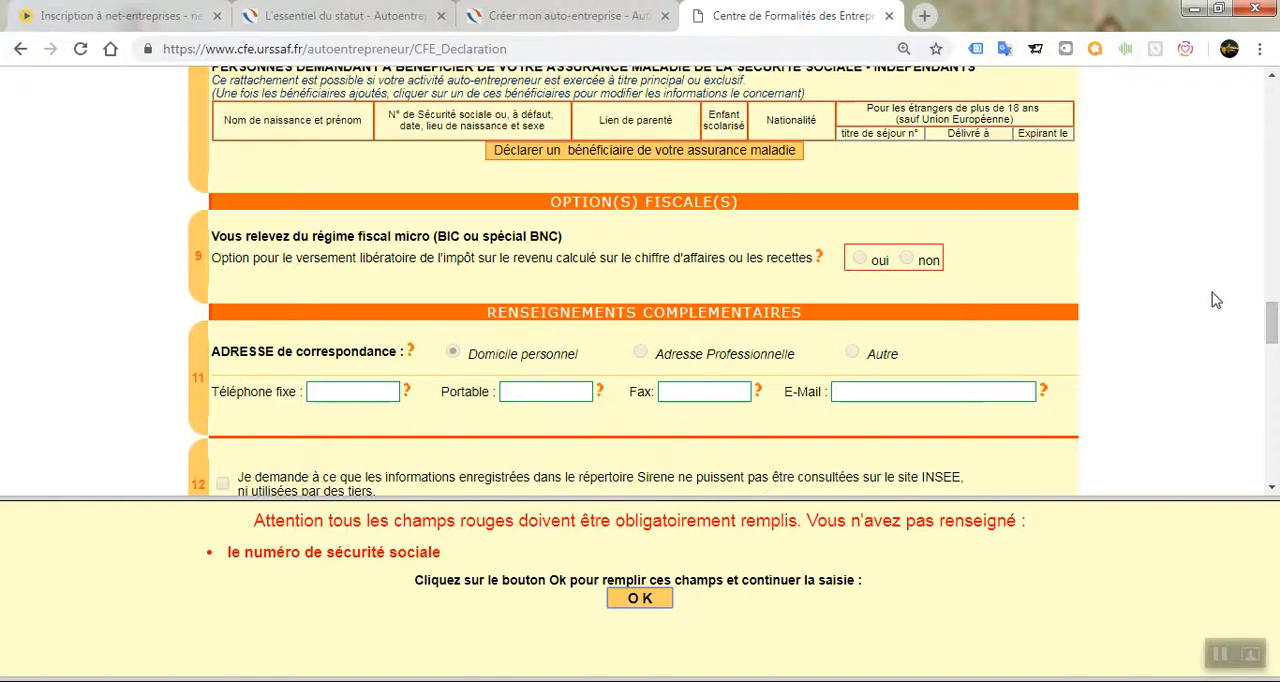
Dismiss the required-field notice and review the correspondence, signatory, e-mail and image-text fields down to the provisional saving and validation options.
drag(1273, 328, 1273, 345)
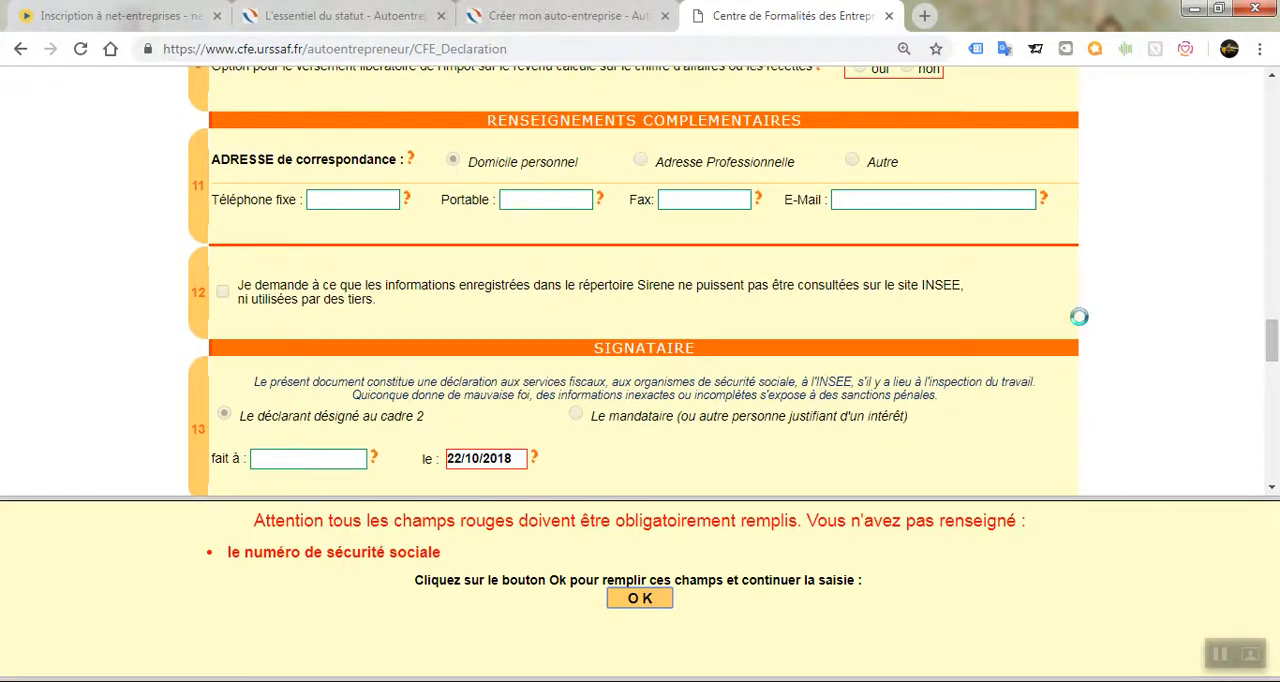
drag(1273, 345, 1273, 365)
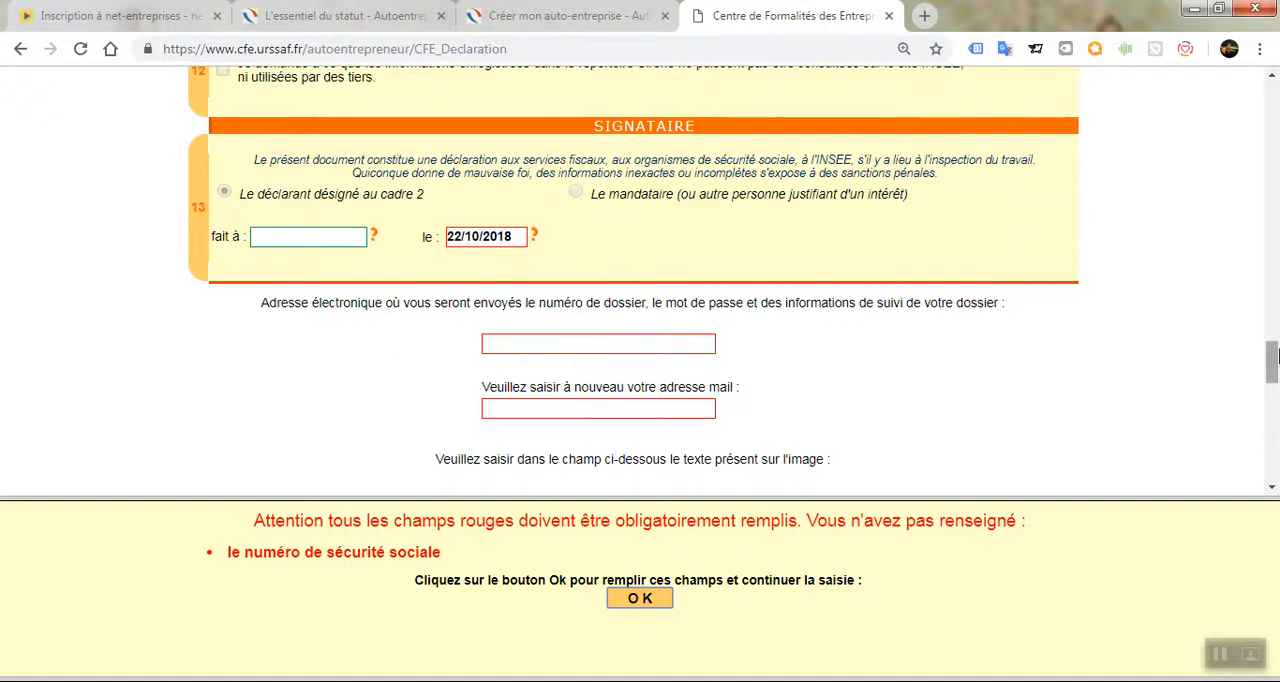
scroll(1275, 357, down, 1)
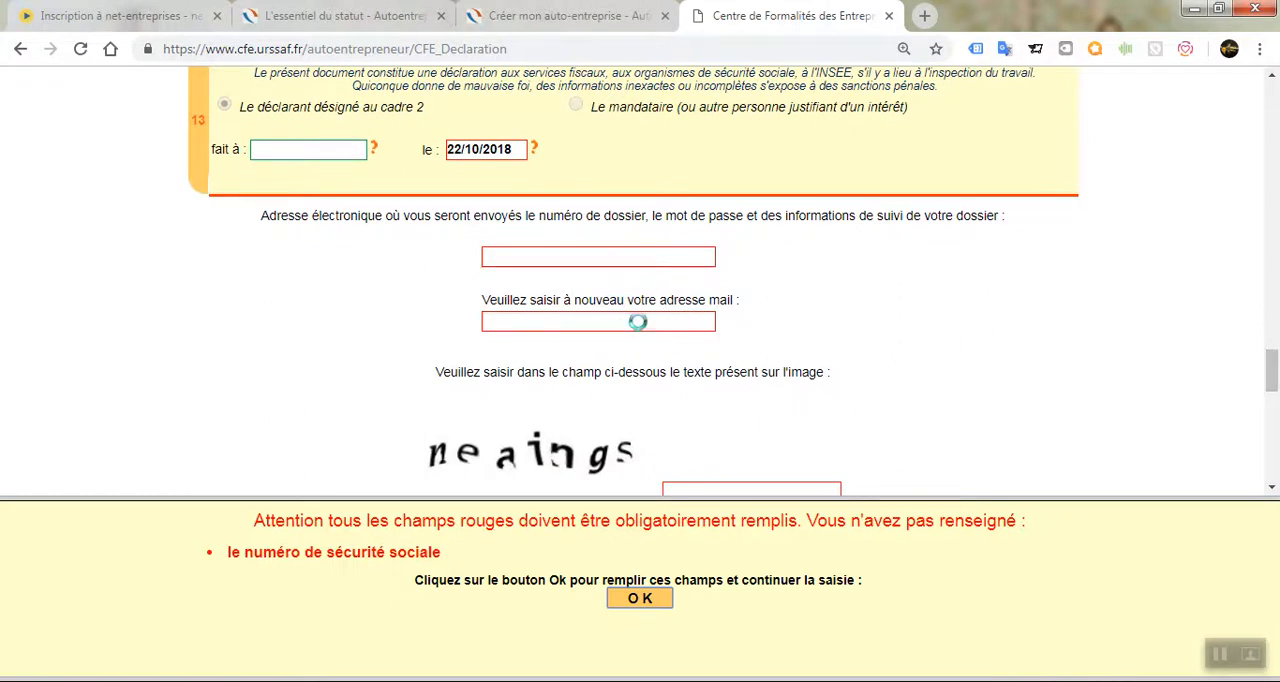
click(647, 600)
drag(1273, 368, 1274, 528)
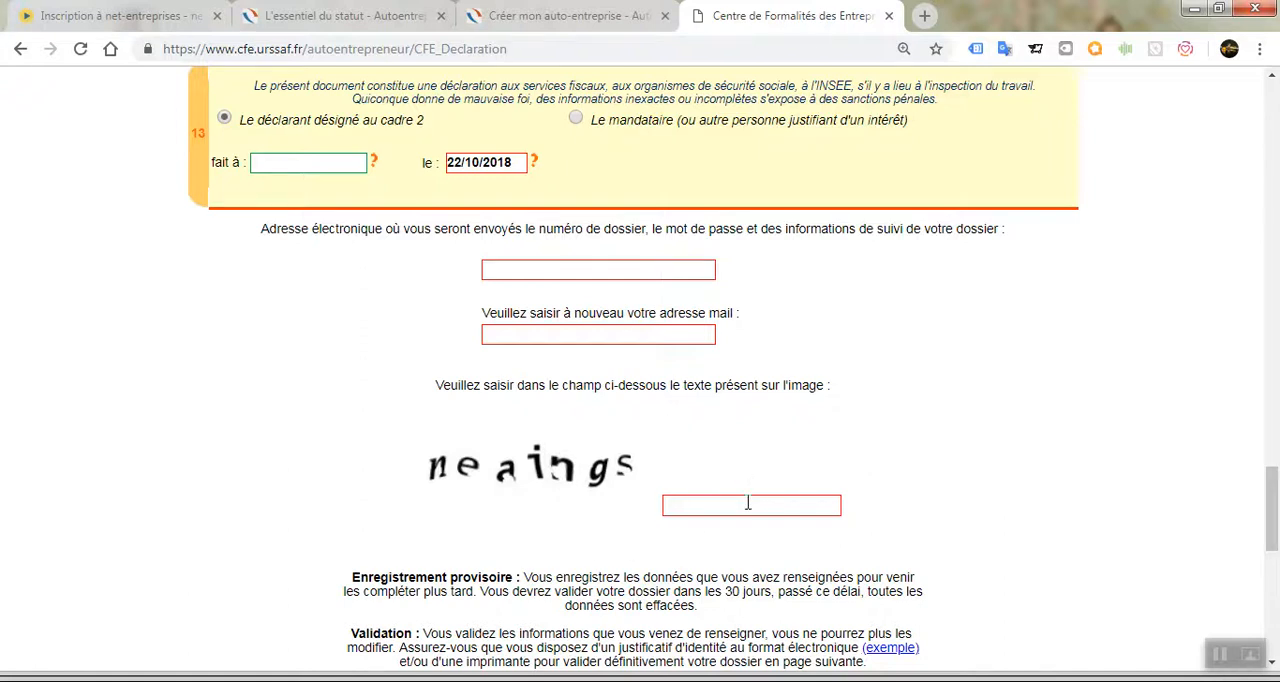
drag(1272, 513, 1274, 583)
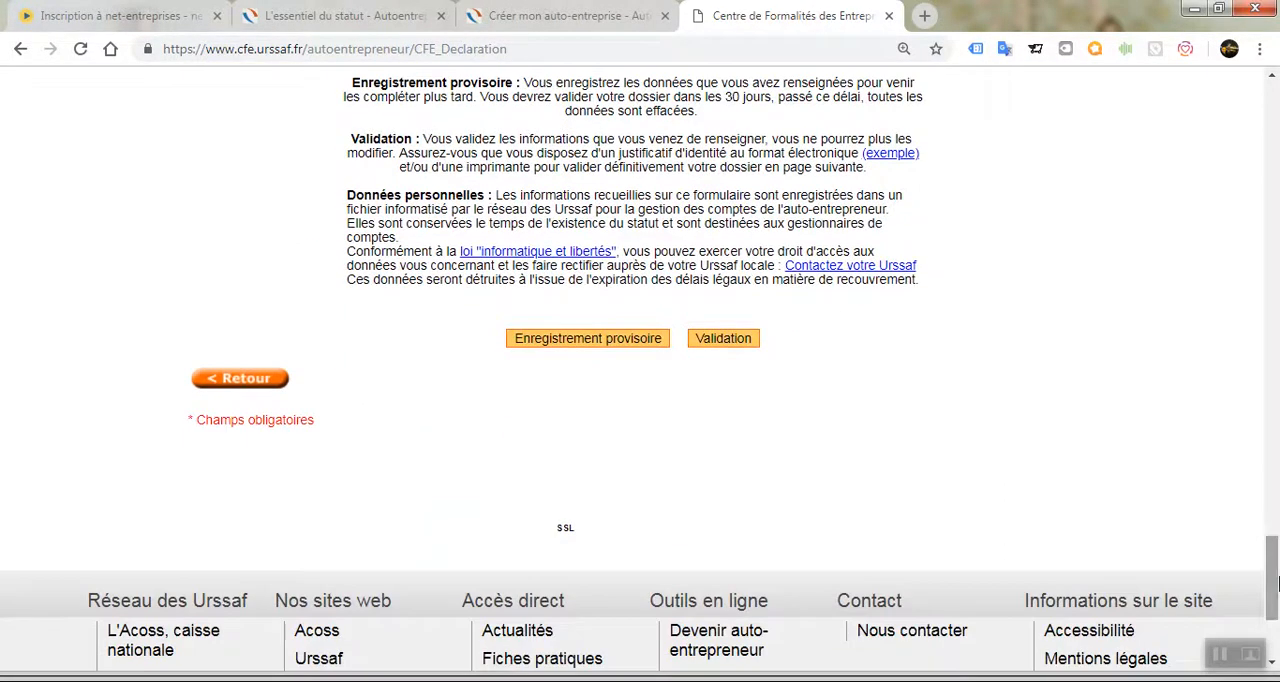